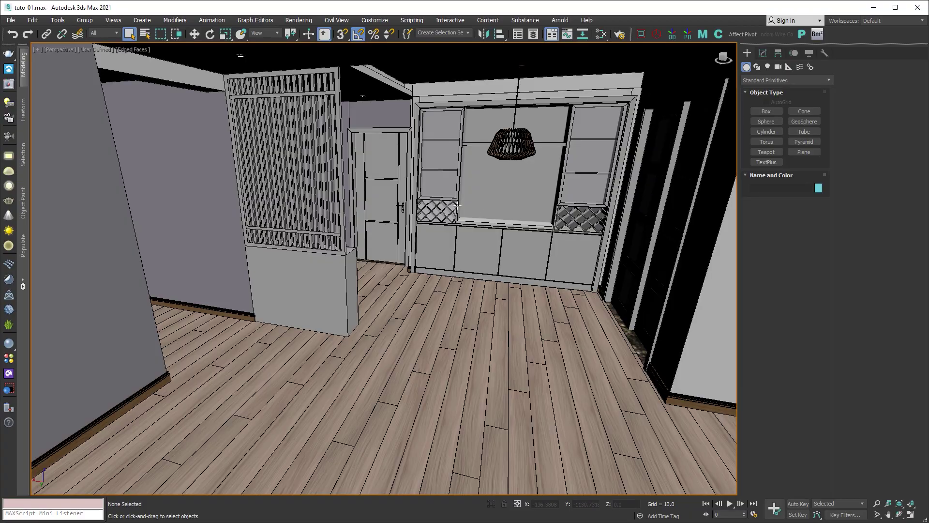
Walk the Perspective view past the partition toward the window wall and open Render Setup
{"action": "mouse_move", "coordinate": [300, 199]}
{"action": "left_mouse_down"}
{"action": "mouse_move", "coordinate": [542, 195]}
{"action": "mouse_move", "coordinate": [302, 192]}
{"action": "left_mouse_up"}
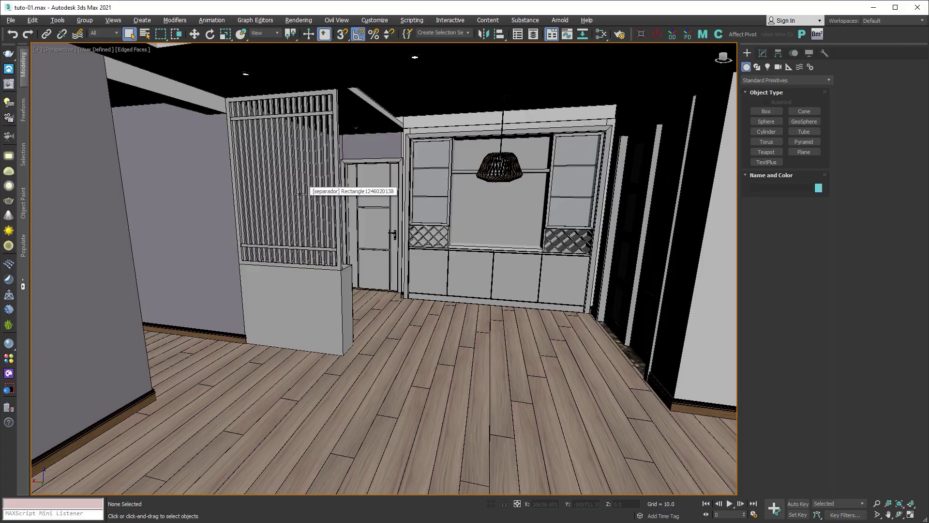
{"action": "mouse_move", "coordinate": [300, 194]}
{"action": "left_mouse_down"}
{"action": "mouse_move", "coordinate": [349, 243]}
{"action": "mouse_move", "coordinate": [511, 235]}
{"action": "mouse_move", "coordinate": [236, 233]}
{"action": "left_mouse_up"}
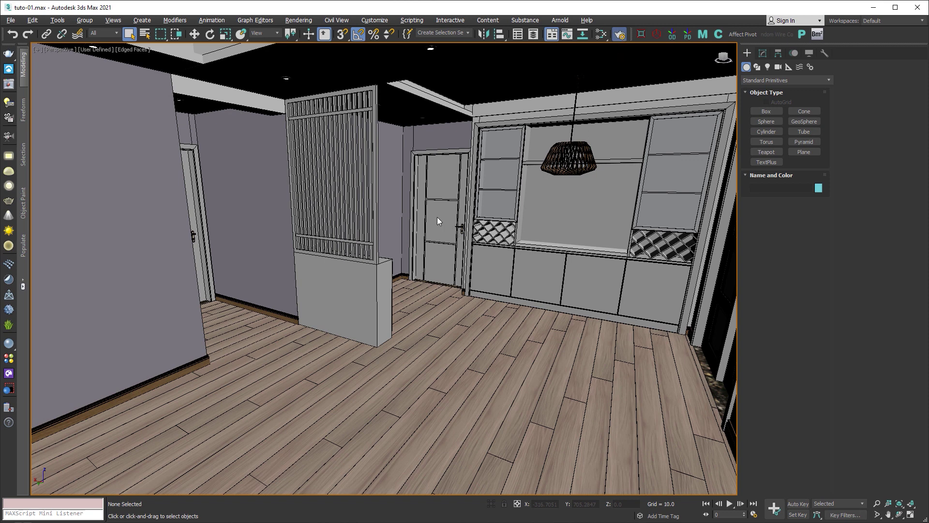
{"action": "key", "text": "F10"}
Dock Render Setup on the left and make V-Ray 5 the renderer
{"action": "mouse_move", "coordinate": [443, 136]}
{"action": "left_mouse_down"}
{"action": "mouse_move", "coordinate": [129, 147]}
{"action": "mouse_move", "coordinate": [96, 196]}
{"action": "left_mouse_up"}
{"action": "left_click", "coordinate": [119, 240]}
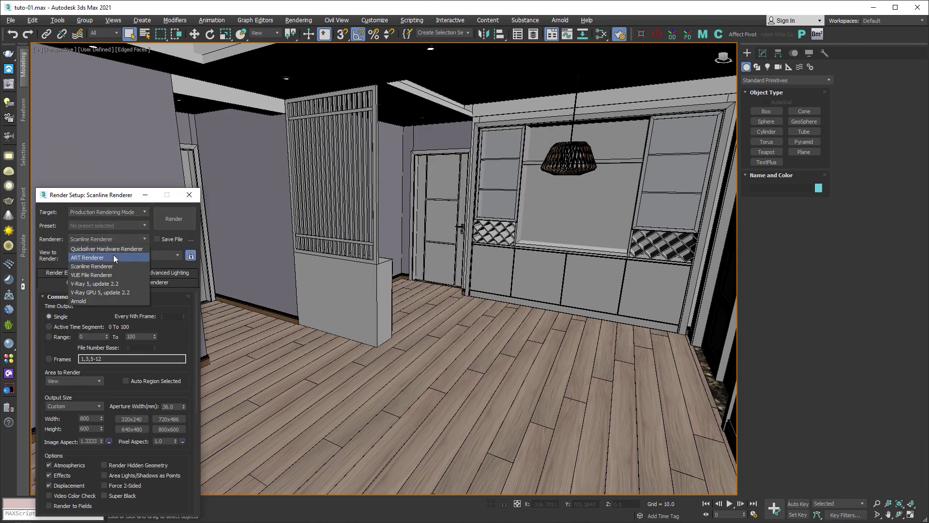
{"action": "left_click", "coordinate": [106, 284]}
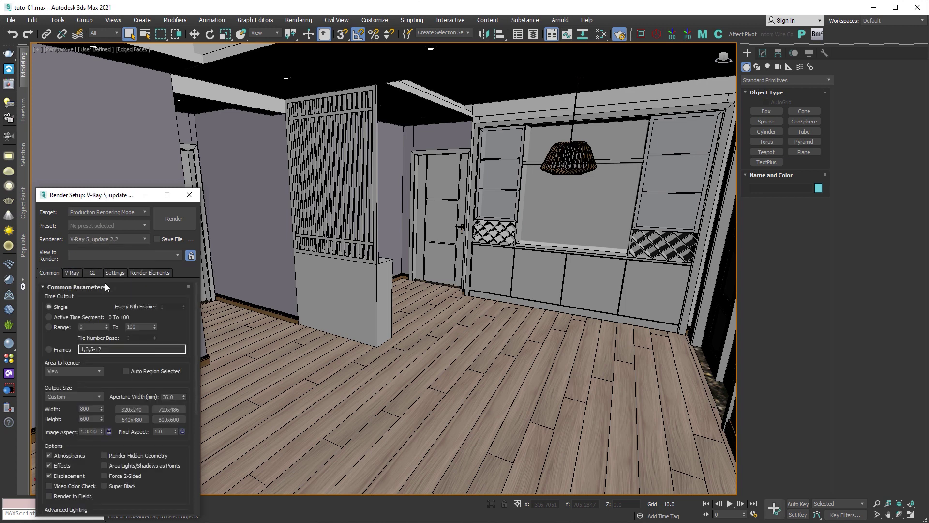
In a four-viewport layout, place a targeted physical camera, PhysCamera001, in the Top view
{"action": "left_click", "coordinate": [910, 514]}
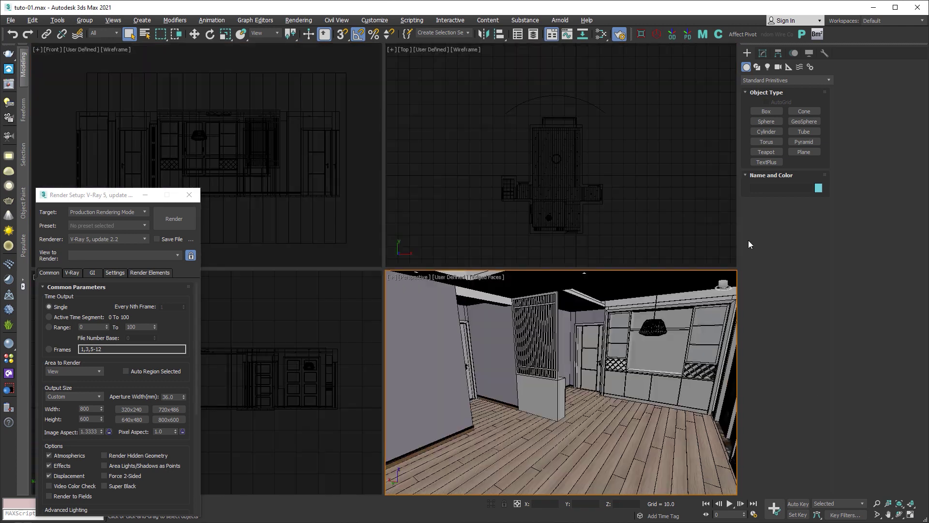
{"action": "left_click", "coordinate": [778, 66]}
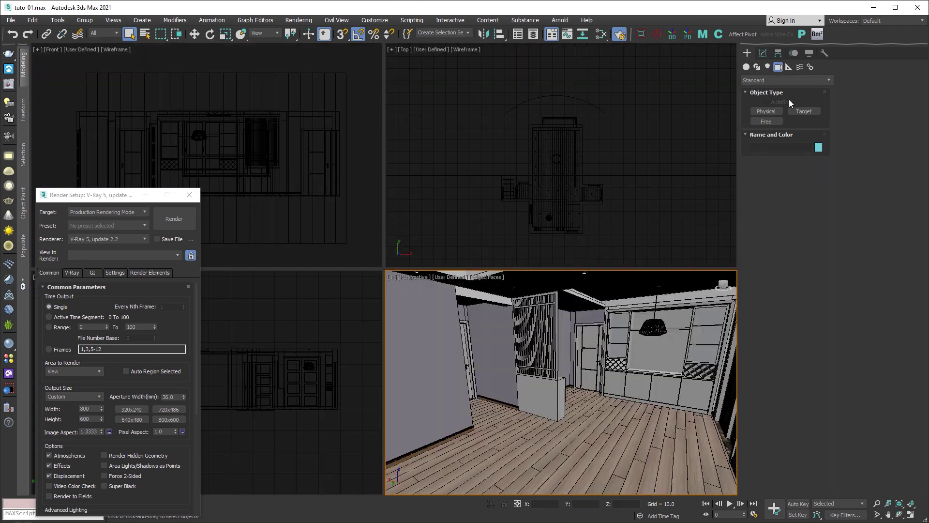
{"action": "left_click", "coordinate": [766, 111]}
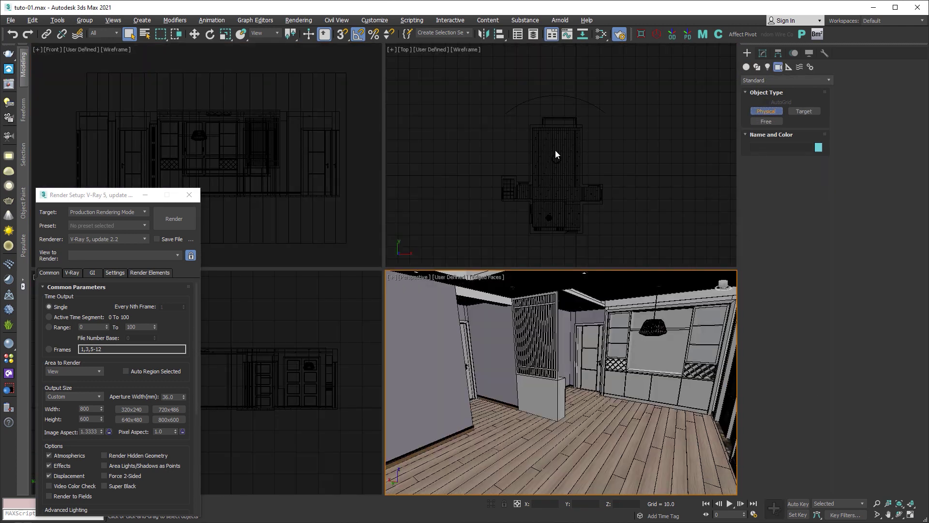
{"action": "left_click_drag", "start_coordinate": [556, 154], "coordinate": [556, 149]}
{"action": "scroll", "coordinate": [556, 160], "scroll_direction": "up", "scroll_amount": 3}
{"action": "scroll", "coordinate": [562, 180], "scroll_direction": "up", "scroll_amount": 3}
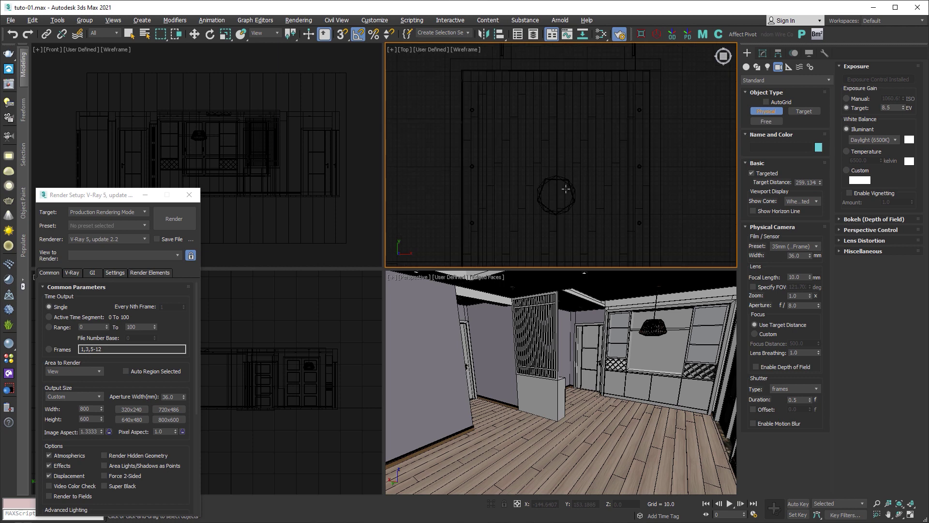
{"action": "left_click_drag", "start_coordinate": [549, 190], "coordinate": [474, 188]}
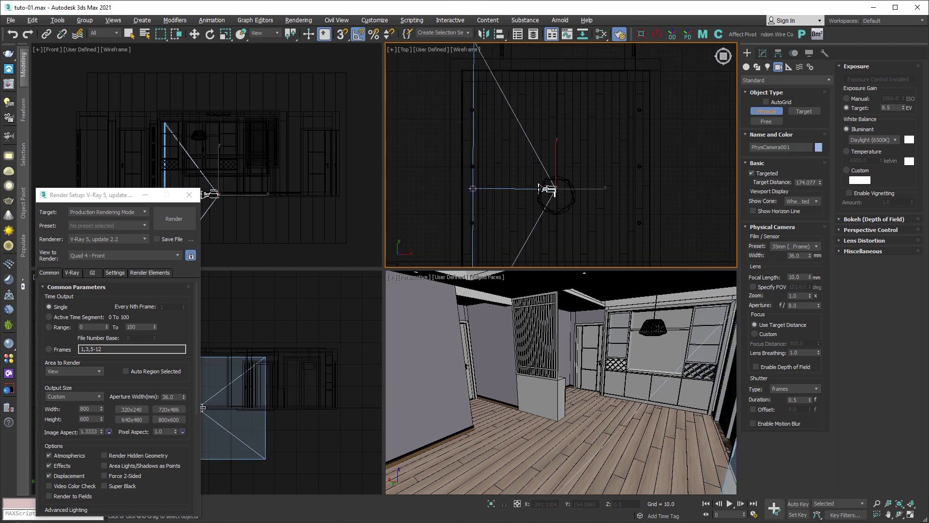
{"action": "left_click", "coordinate": [763, 54]}
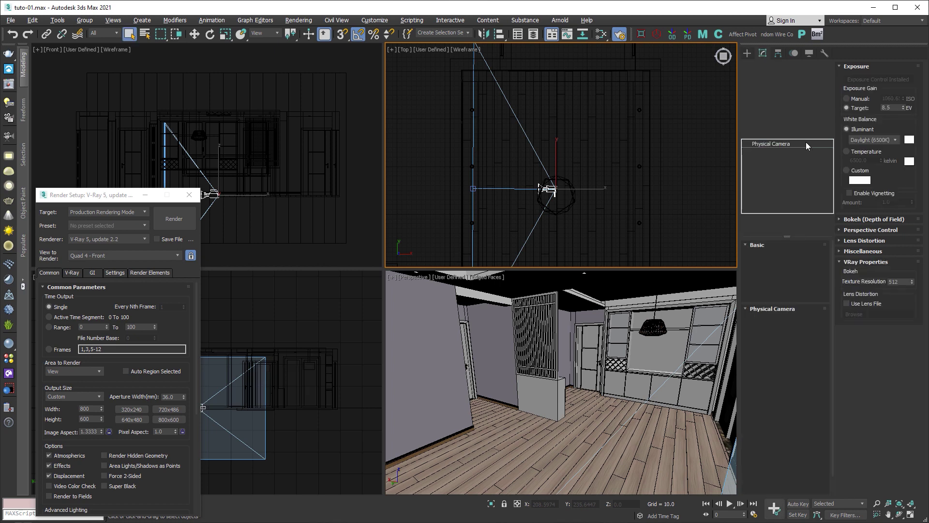
Make PhysCamera001 a free camera and rotate it to face the window wall
{"action": "left_click", "coordinate": [752, 255]}
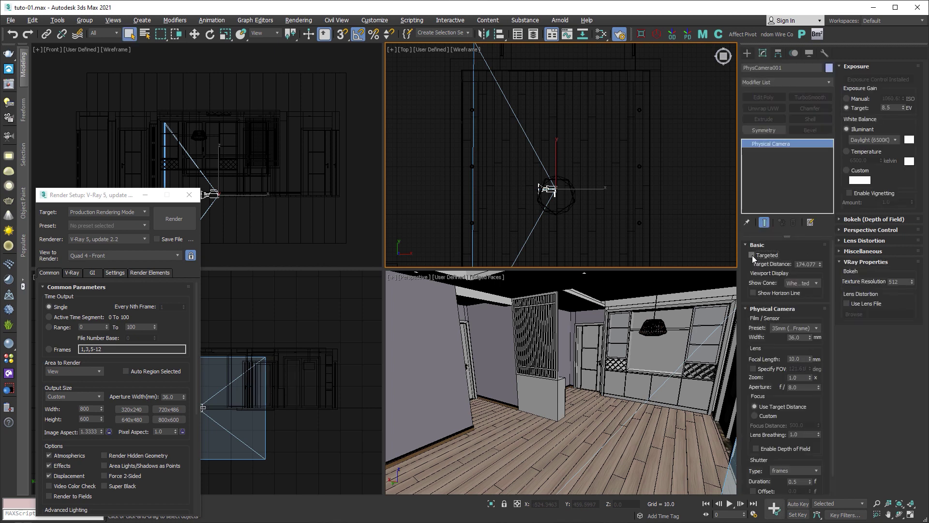
{"action": "left_click", "coordinate": [209, 34]}
{"action": "middle_click_drag", "start_coordinate": [544, 138], "coordinate": [547, 175]}
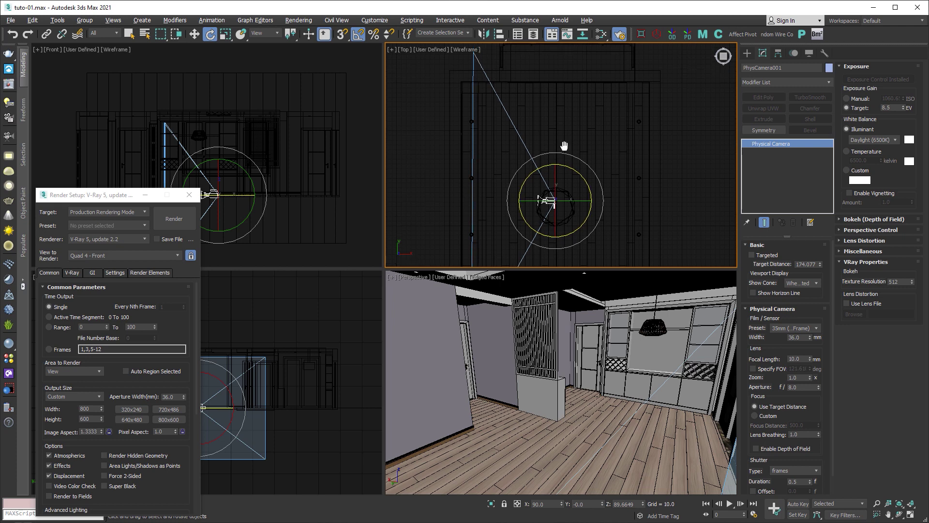
{"action": "left_click_drag", "start_coordinate": [569, 190], "coordinate": [607, 225]}
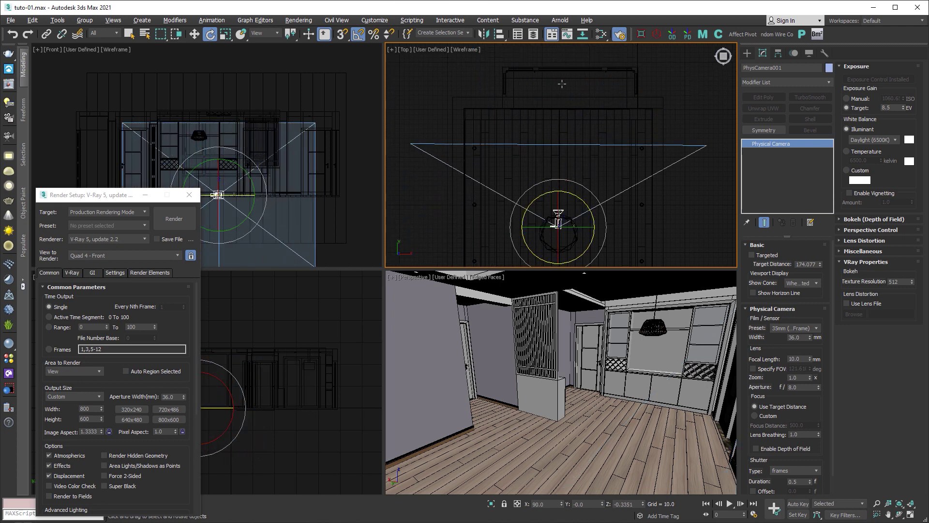
Toggle Lights under Hide by Category, leaving the scene lights hidden
{"action": "left_click", "coordinate": [809, 53]}
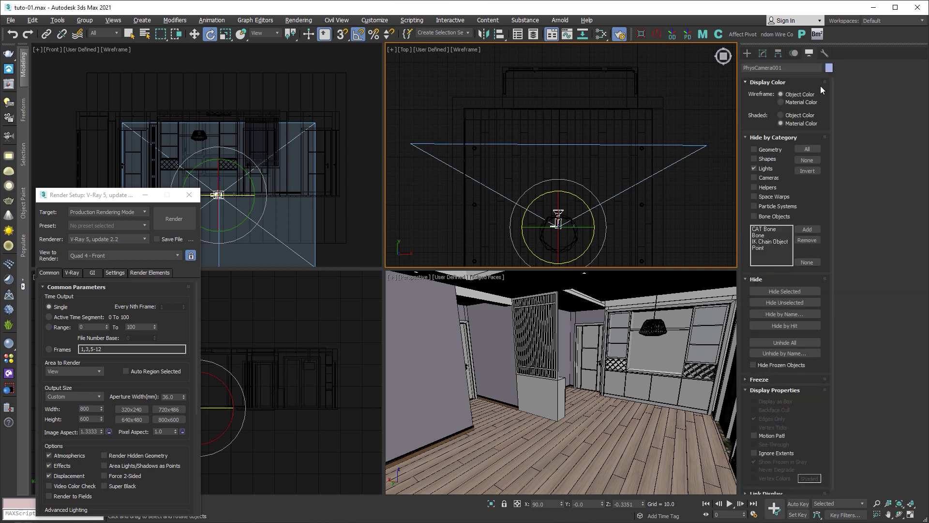
{"action": "left_click", "coordinate": [754, 169]}
{"action": "scroll", "coordinate": [569, 139], "scroll_direction": "down", "scroll_amount": 2}
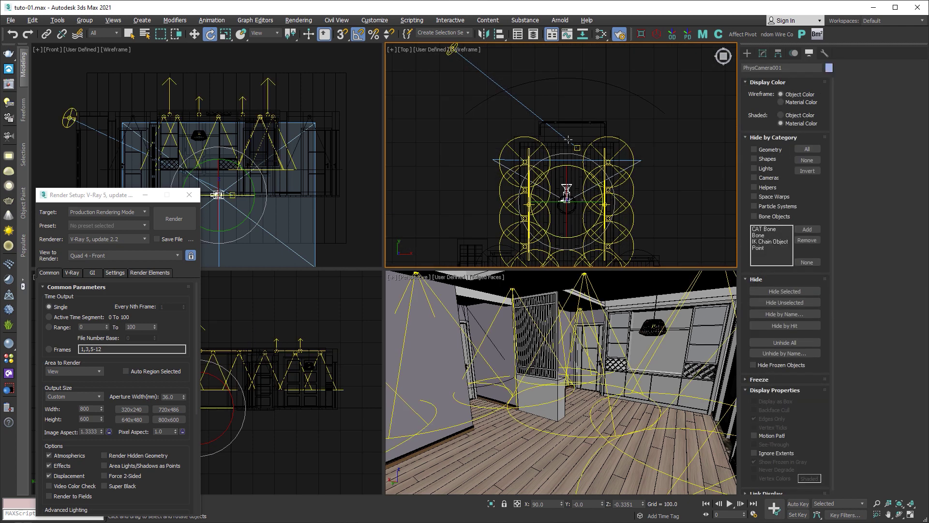
{"action": "scroll", "coordinate": [568, 139], "scroll_direction": "down", "scroll_amount": 2}
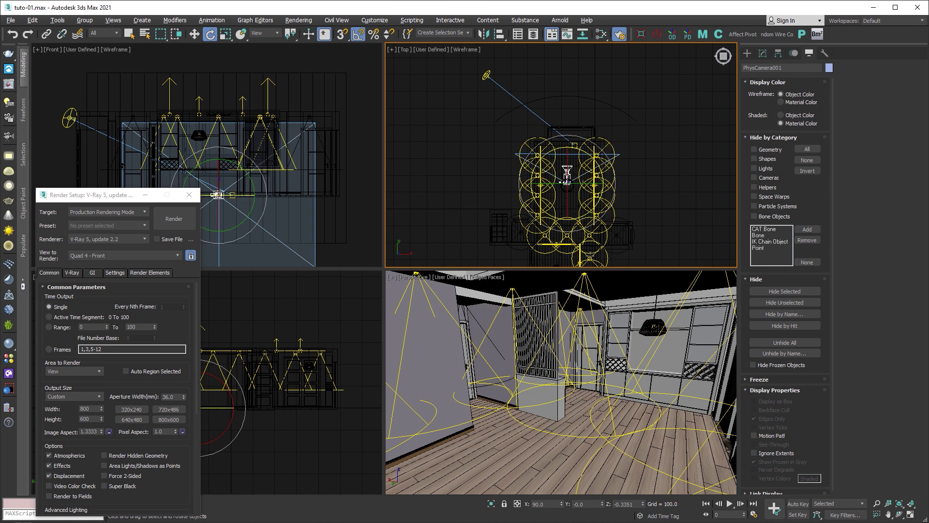
{"action": "left_click", "coordinate": [754, 168]}
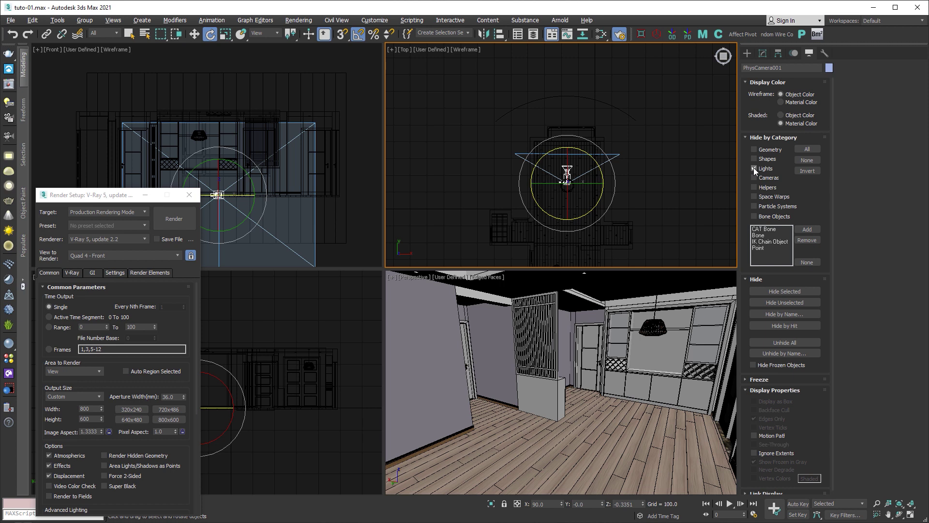
Raise the camera to Z 120 and make the upper-left view active
{"action": "key", "text": "w"}
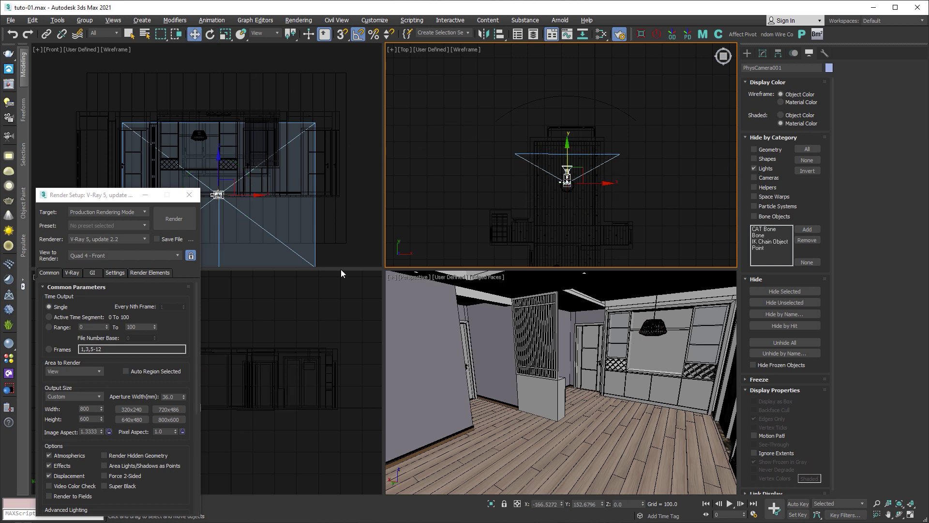
{"action": "scroll", "coordinate": [292, 314], "scroll_direction": "up", "scroll_amount": 2}
{"action": "scroll", "coordinate": [322, 344], "scroll_direction": "up", "scroll_amount": 2}
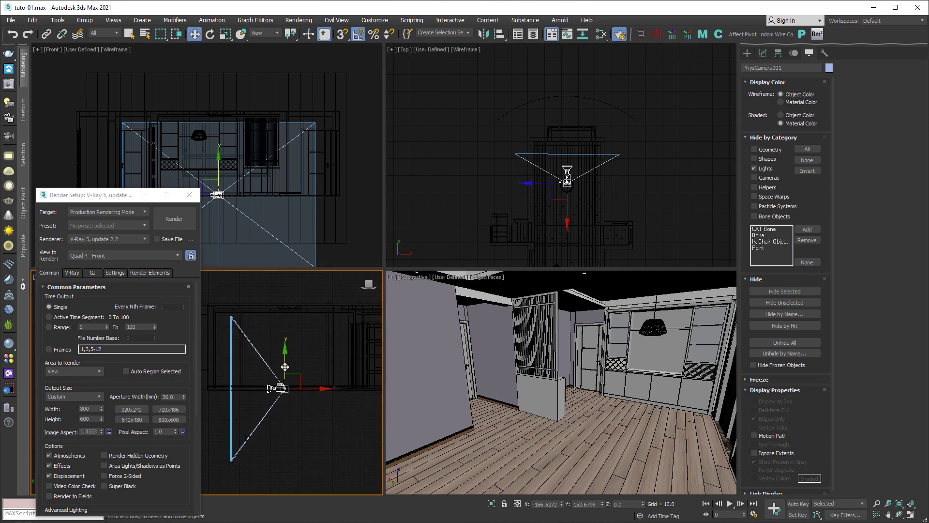
{"action": "left_click_drag", "start_coordinate": [287, 356], "coordinate": [291, 324]}
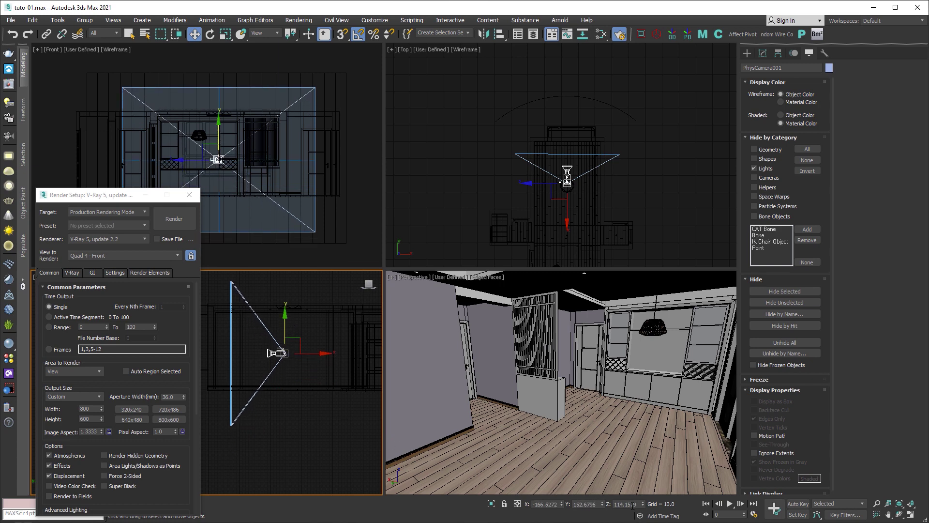
{"action": "left_click", "coordinate": [632, 505]}
{"action": "type", "text": "120"}
{"action": "key", "text": "Return"}
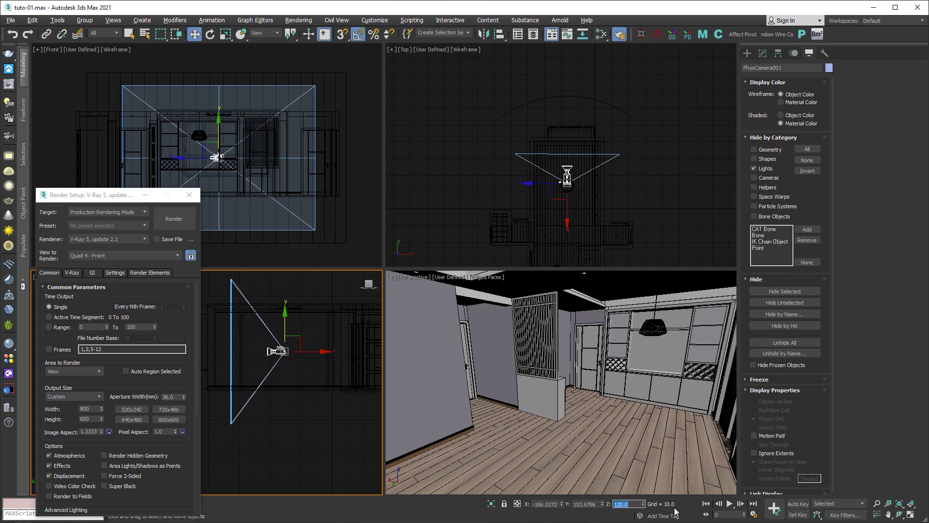
{"action": "left_click", "coordinate": [317, 179]}
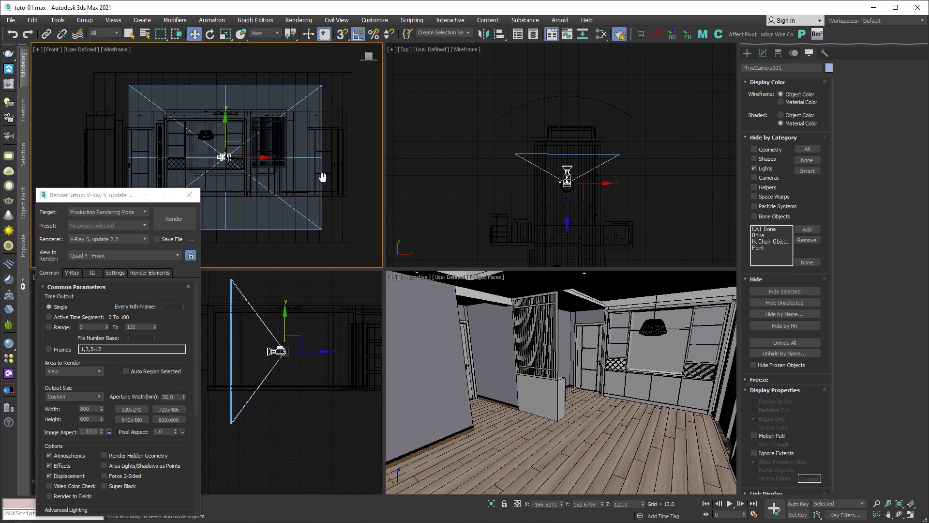
Look through PhysCamera001 with edged shading and set the output width to 1000
{"action": "key", "text": "c"}
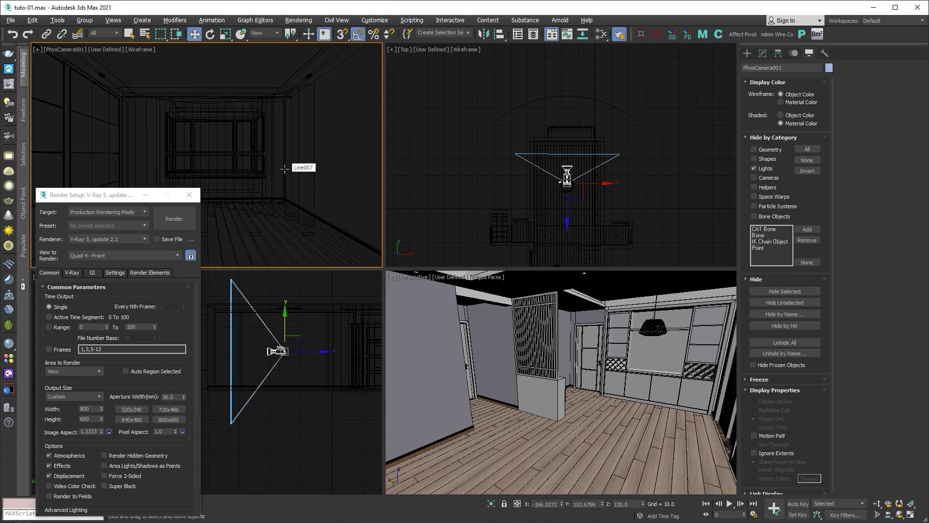
{"action": "key", "text": "F3"}
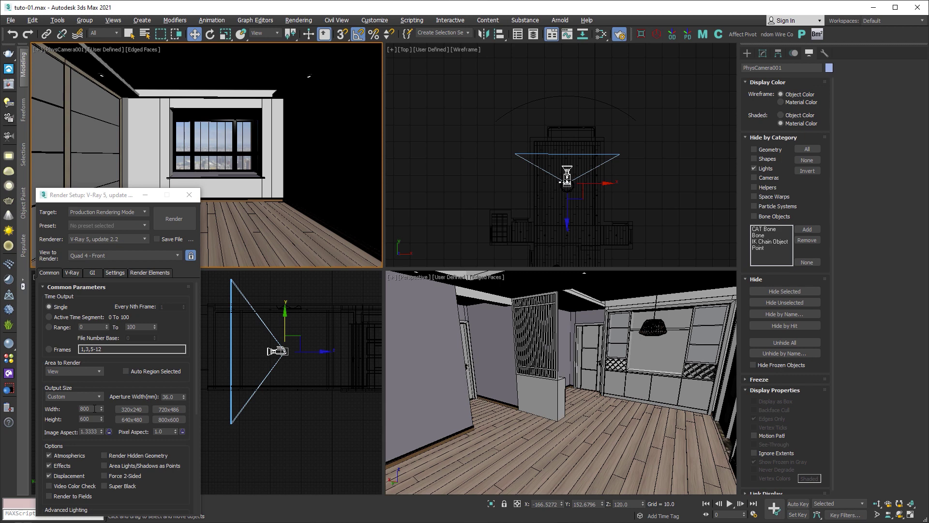
{"action": "left_click", "coordinate": [95, 409]}
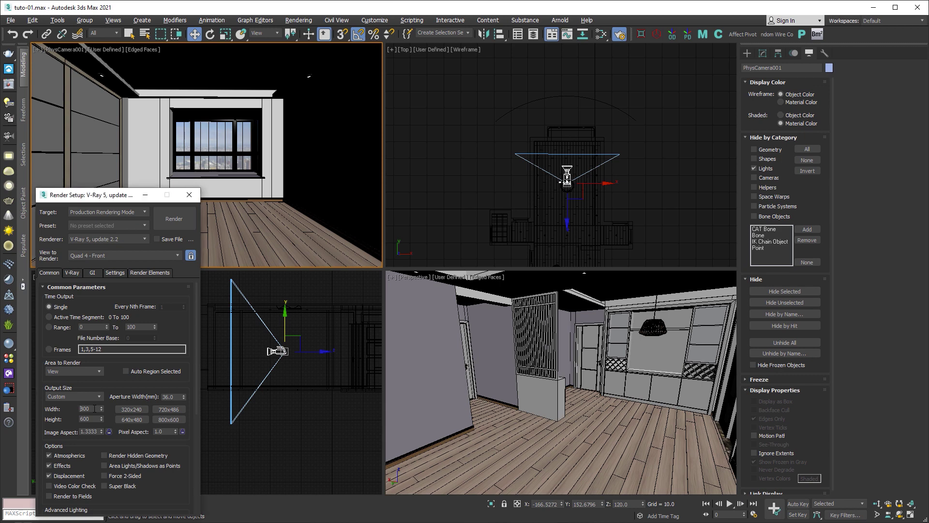
{"action": "double_click", "coordinate": [89, 409]}
{"action": "key", "text": "Tab"}
{"action": "left_click", "coordinate": [91, 408]}
{"action": "key", "text": "Tab"}
Set height 500, lock the 2:1 aspect, then set width 4096 for 4096 × 2048 output
{"action": "type", "text": "0"}
{"action": "key", "text": "Return"}
{"action": "key", "text": "Tab"}
{"action": "double_click", "coordinate": [90, 409]}
{"action": "type", "text": "1920"}
{"action": "key", "text": "Return"}
{"action": "type", "text": "4096"}
{"action": "key", "text": "Return"}
Set the V-Ray camera type to Spherical panorama
{"action": "left_click", "coordinate": [73, 273]}
{"action": "left_click", "coordinate": [48, 484]}
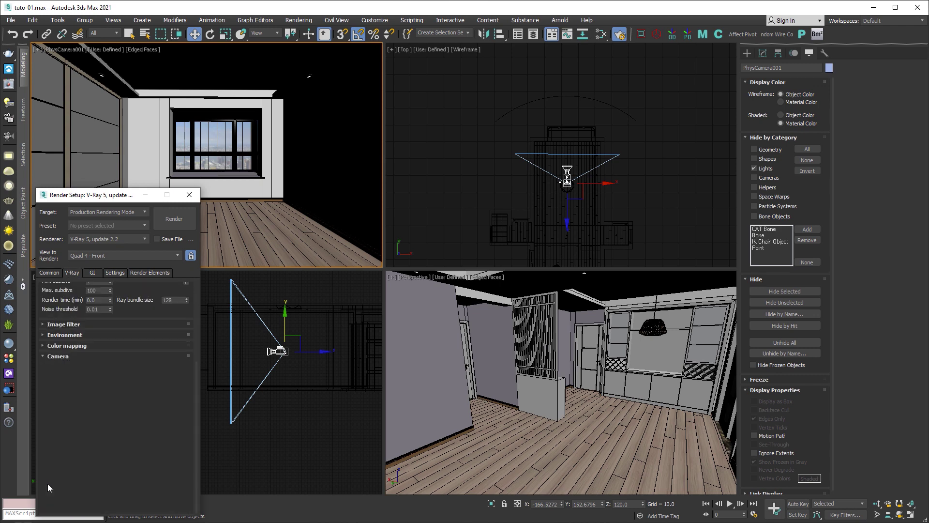
{"action": "scroll", "coordinate": [47, 484], "scroll_direction": "down", "scroll_amount": 5}
{"action": "left_click", "coordinate": [106, 400]}
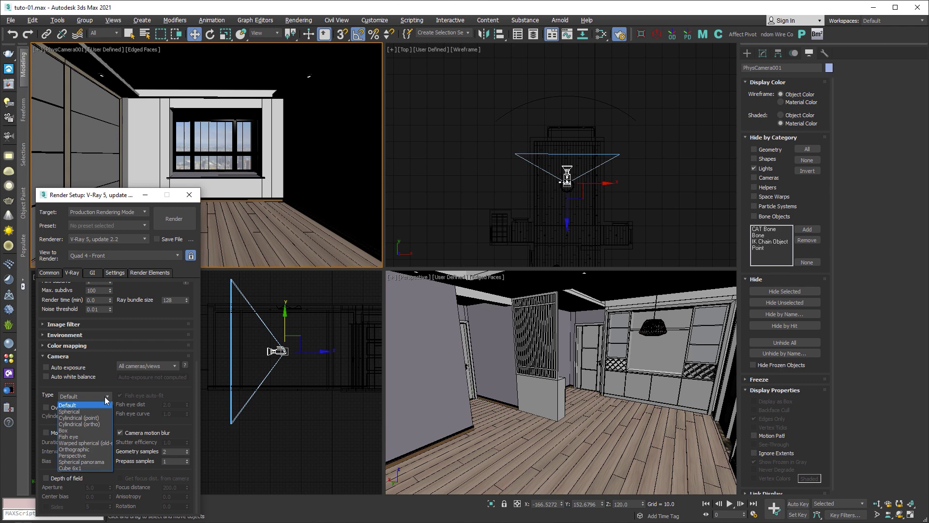
{"action": "left_click", "coordinate": [97, 462]}
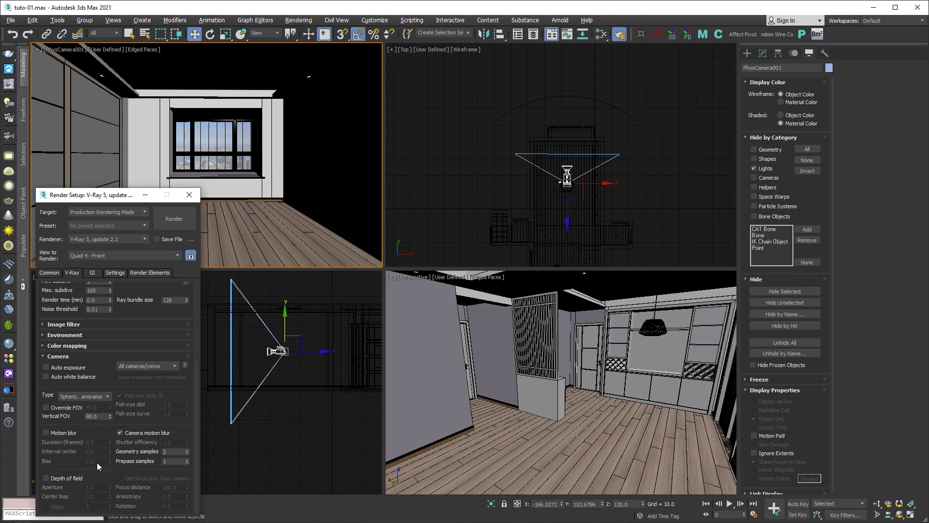
Override the FOV to 360 and vertical FOV 180, then open the V-Ray Frame Buffer
{"action": "left_click", "coordinate": [45, 407]}
{"action": "double_click", "coordinate": [91, 407]}
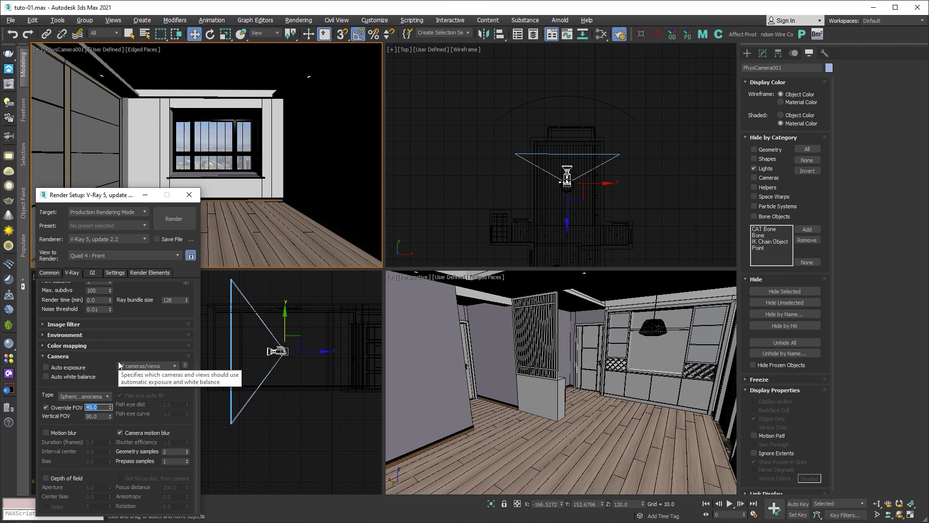
{"action": "type", "text": "360"}
{"action": "key", "text": "Return"}
{"action": "left_click", "coordinate": [99, 416]}
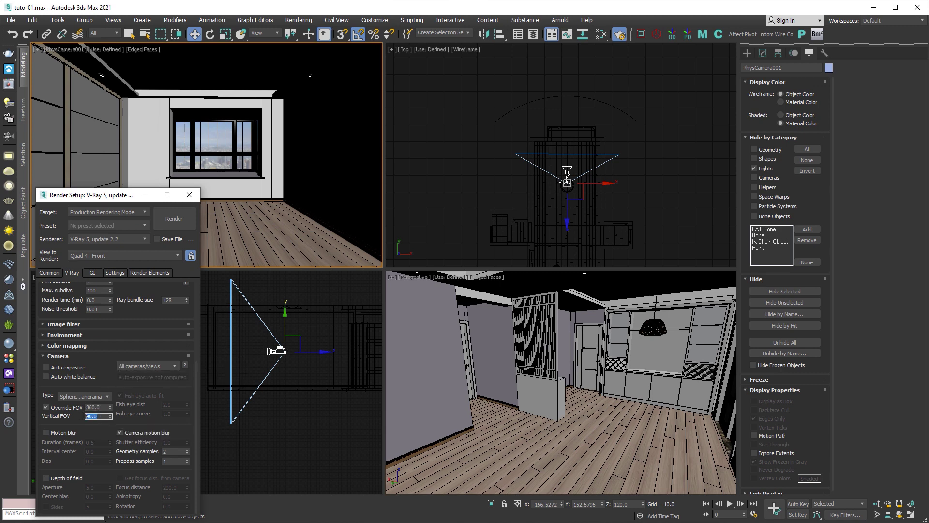
{"action": "type", "text": "180"}
{"action": "key", "text": "Return"}
{"action": "left_click", "coordinate": [12, 89]}
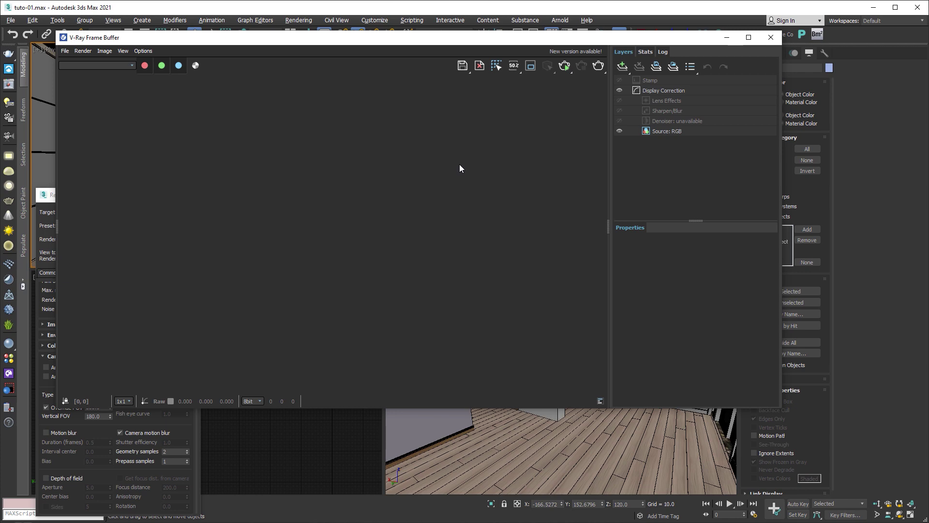
Render the 360° panorama in the frame buffer, then move the VFB aside
{"action": "left_click", "coordinate": [565, 67]}
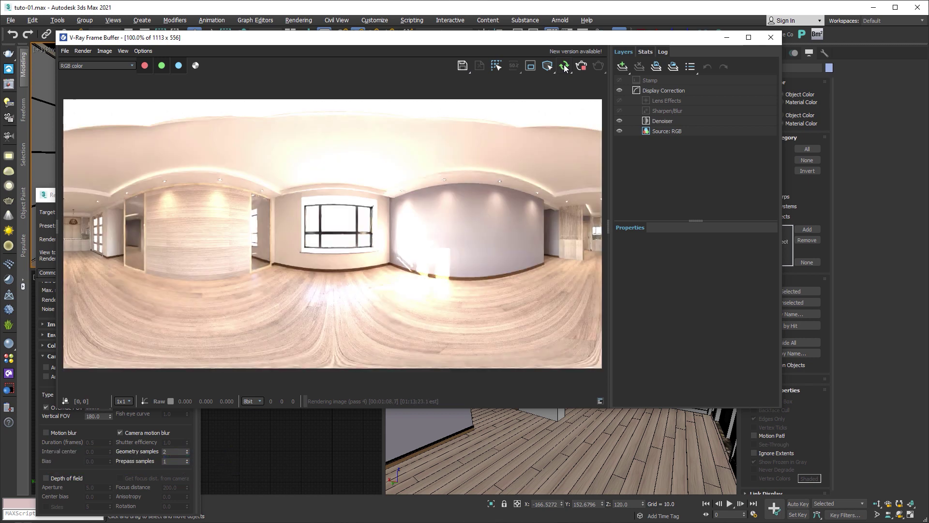
{"action": "left_click", "coordinate": [582, 68]}
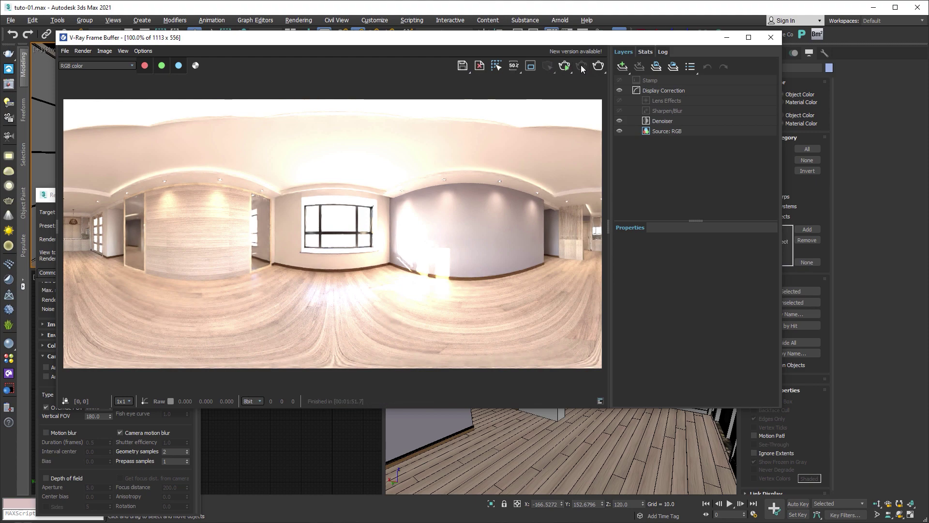
{"action": "left_click_drag", "start_coordinate": [584, 43], "coordinate": [491, 246]}
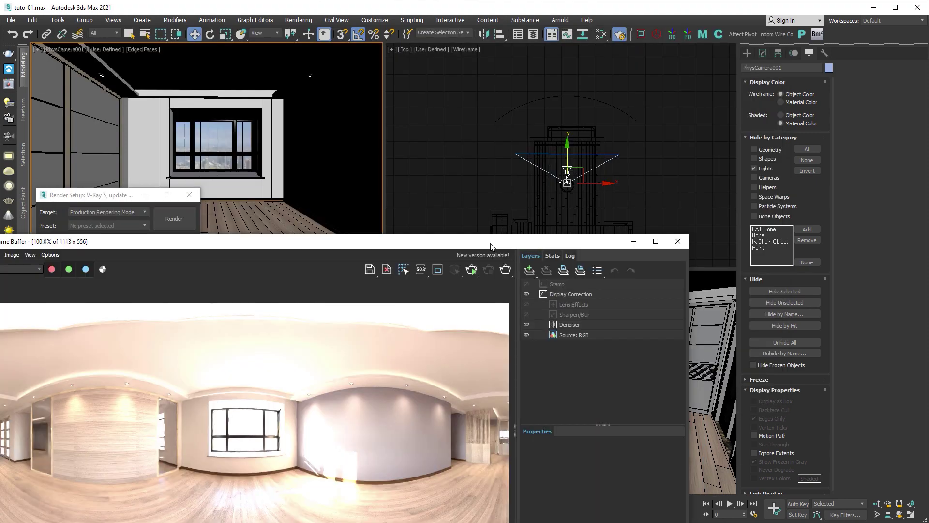
Set PhysCamera001's exposure target to 8.5 EV
{"action": "left_click", "coordinate": [779, 53]}
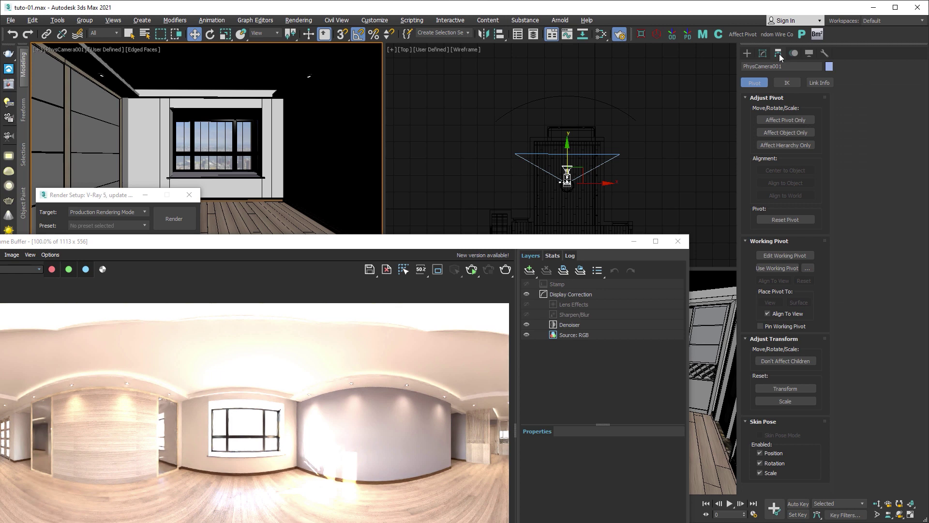
{"action": "left_click", "coordinate": [763, 52]}
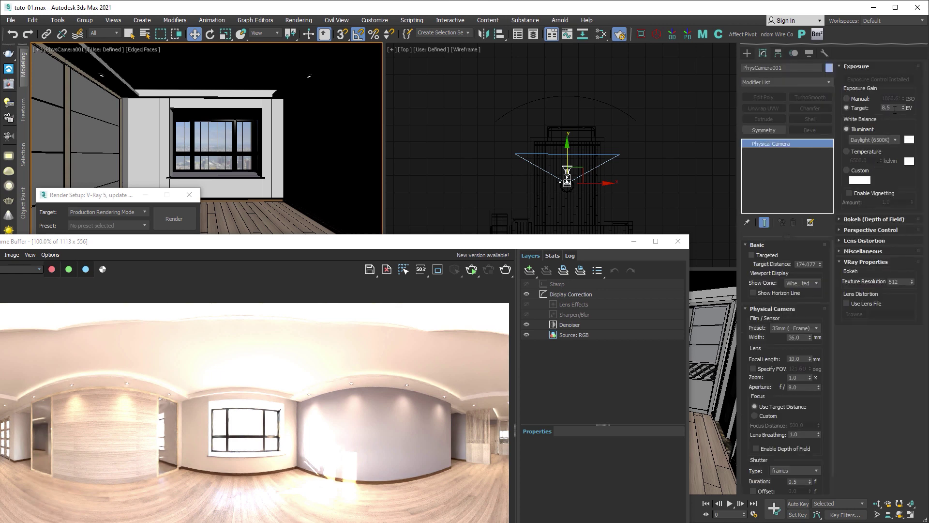
{"action": "left_click_drag", "start_coordinate": [896, 107], "coordinate": [873, 107]}
{"action": "key", "text": "Return"}
Check the Render Elements list in Render Setup and bring the frame buffer back
{"action": "left_click_drag", "start_coordinate": [703, 84], "coordinate": [703, 83]}
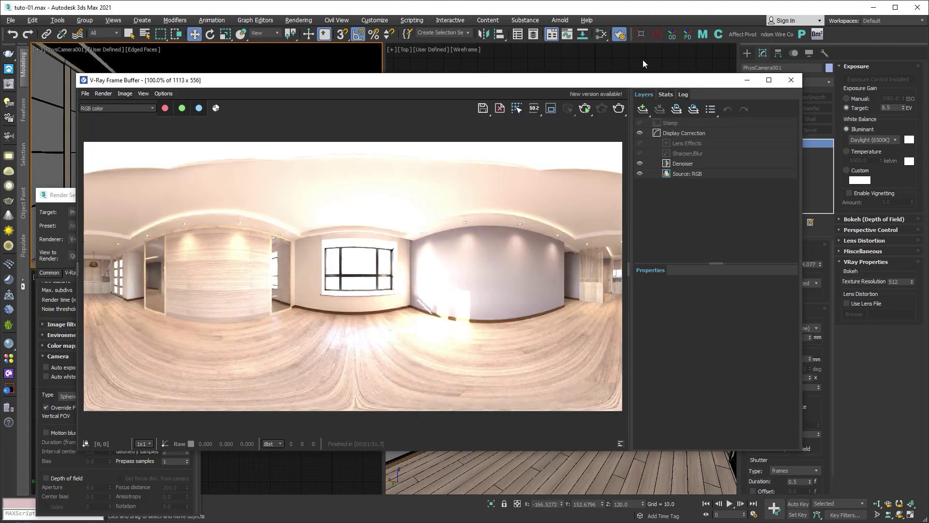
{"action": "left_click", "coordinate": [73, 194]}
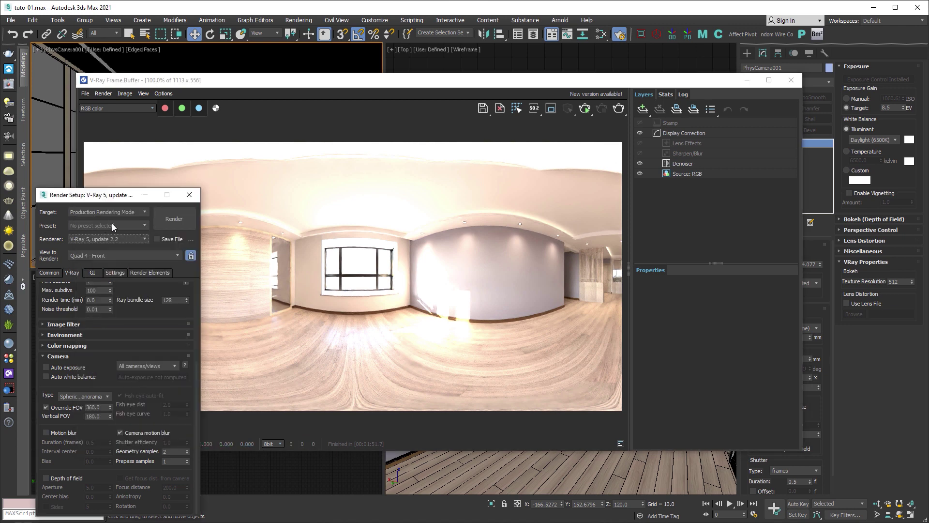
{"action": "left_click", "coordinate": [149, 273]}
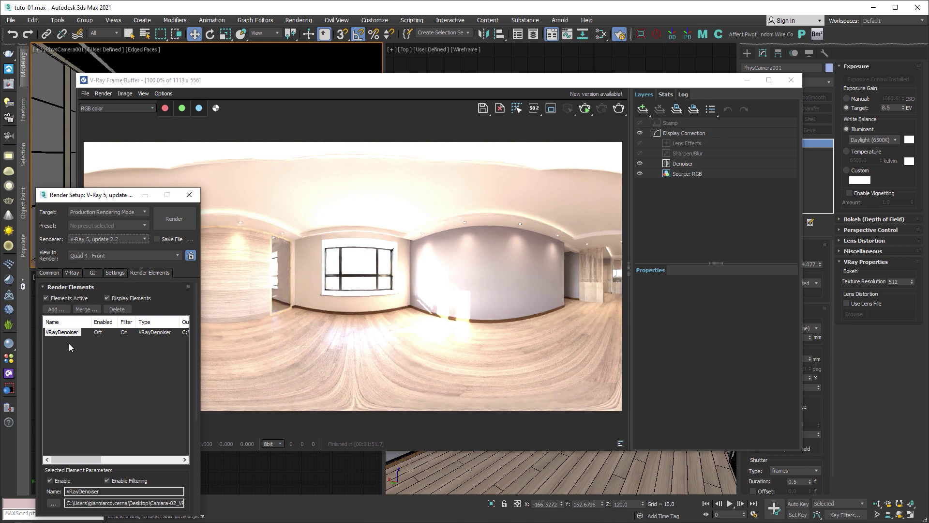
{"action": "left_click", "coordinate": [657, 111]}
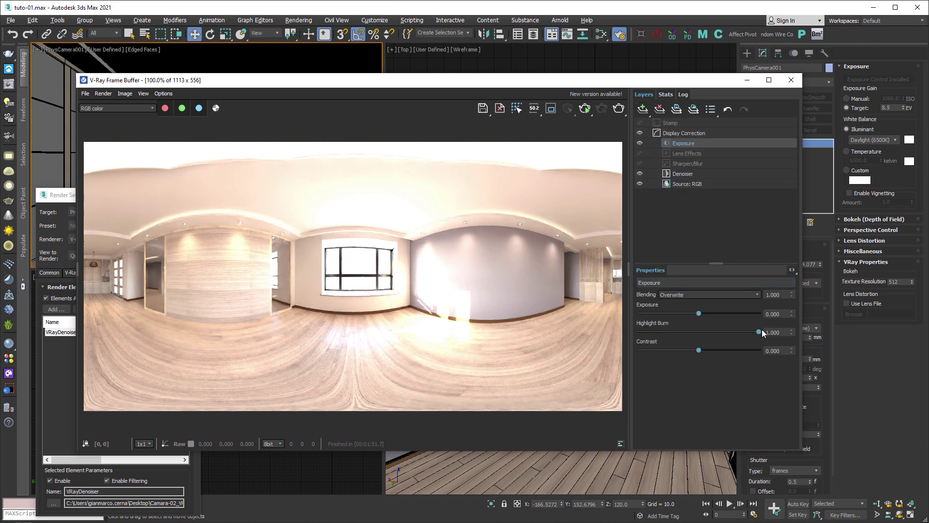
Set Exposure Highlight Burn to 0.1 and add a Lookup Table layer with LUT_Gianz.cube
{"action": "double_click", "coordinate": [773, 332]}
{"action": "type", "text": "0.1"}
{"action": "key", "text": "Return"}
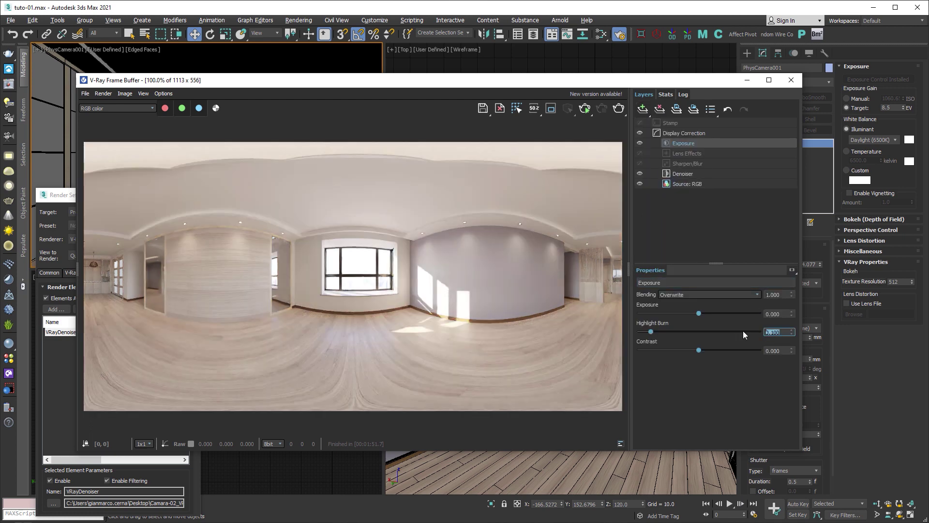
{"action": "left_click", "coordinate": [646, 114]}
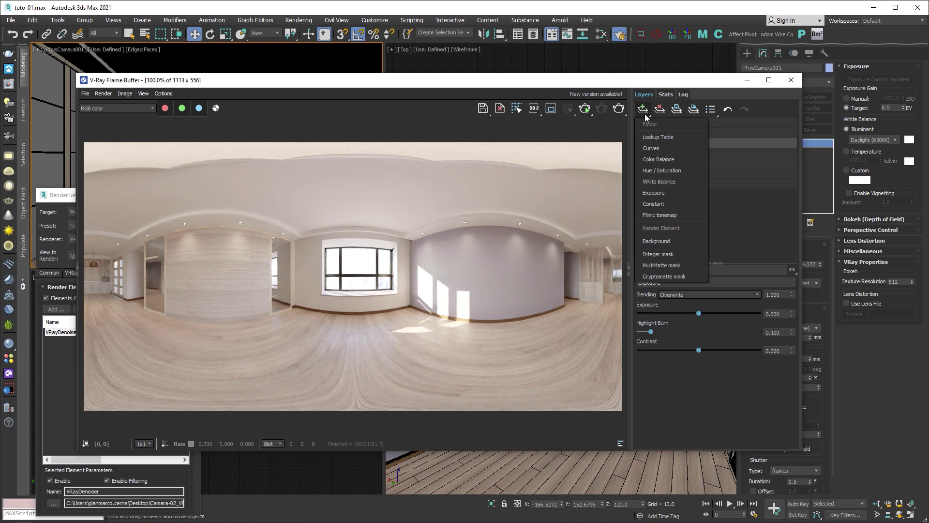
{"action": "left_click", "coordinate": [663, 137]}
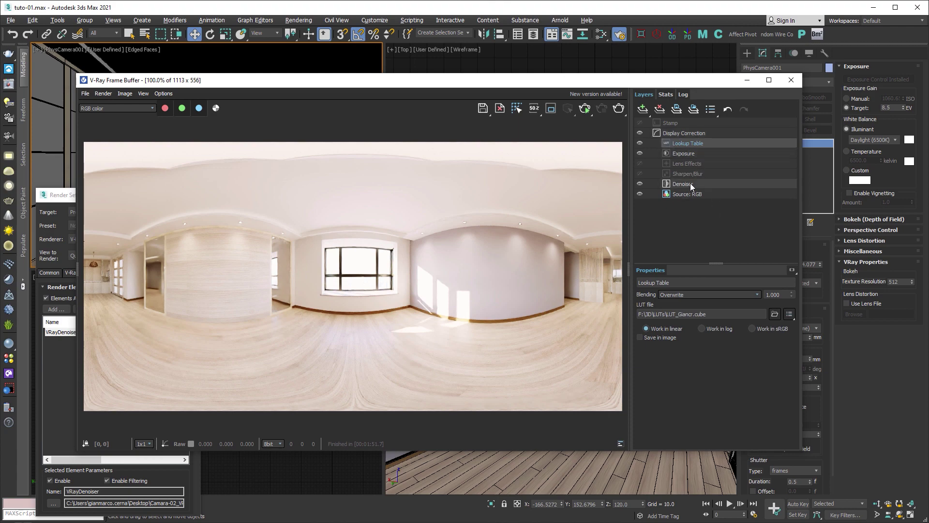
Disable the Denoiser and Exposure layers in the frame buffer
{"action": "left_click", "coordinate": [640, 184]}
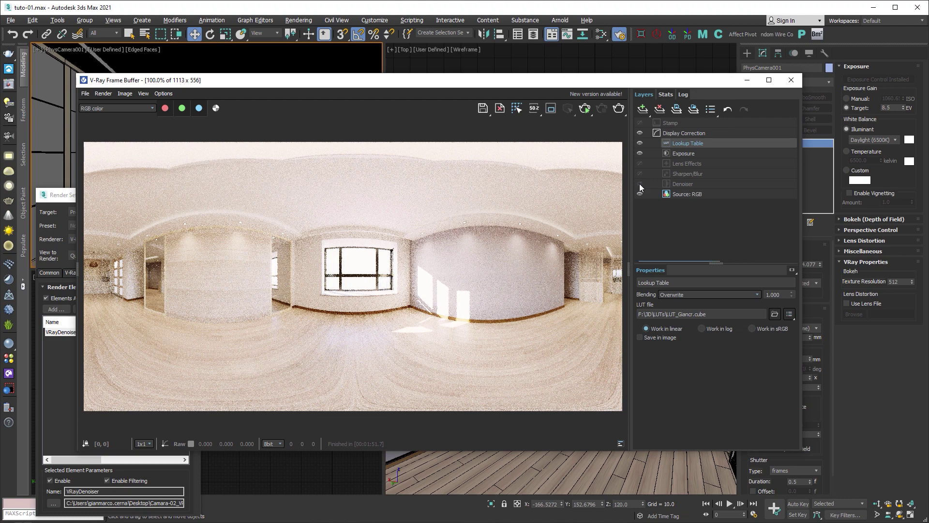
{"action": "left_click", "coordinate": [640, 154]}
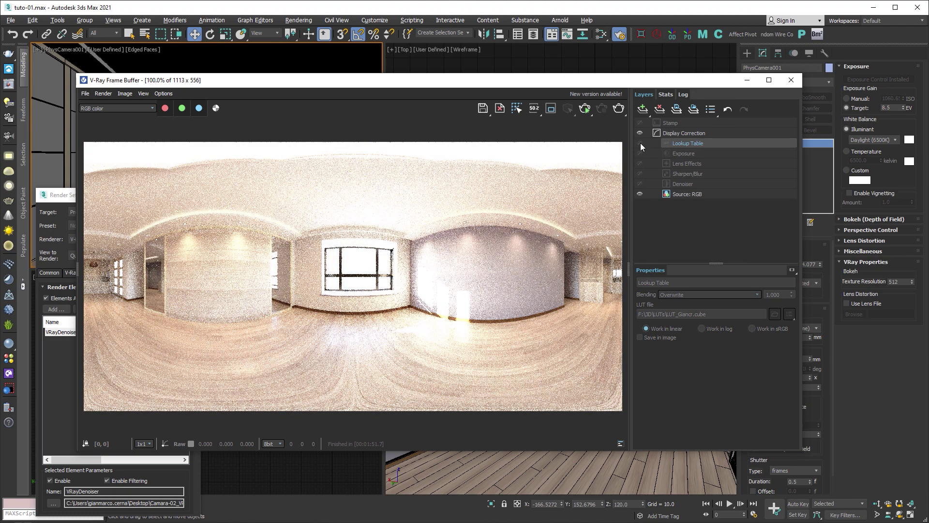
{"action": "left_click", "coordinate": [68, 195]}
{"action": "left_click", "coordinate": [76, 274]}
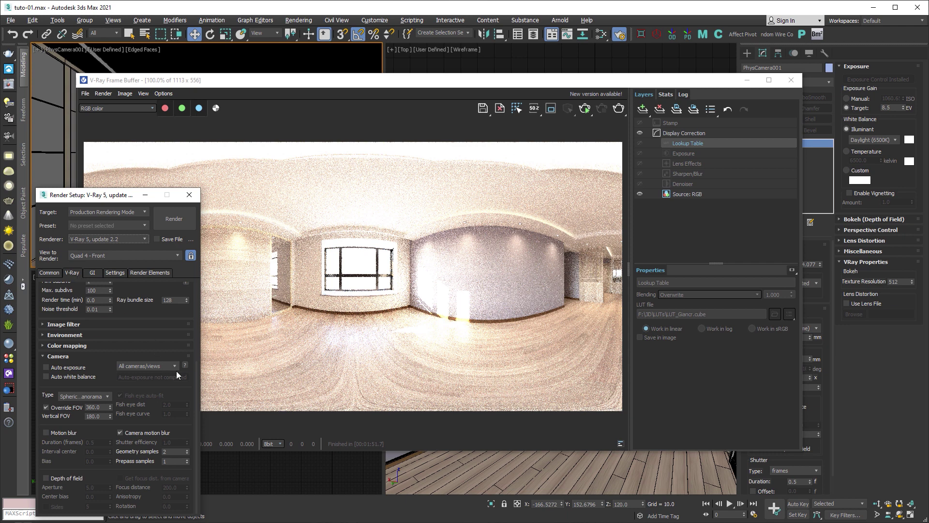
Use a Bucket image sampler with 0.04 noise threshold on Quad 4 - Front, and start rendering
{"action": "left_click_drag", "start_coordinate": [196, 373], "coordinate": [202, 301]}
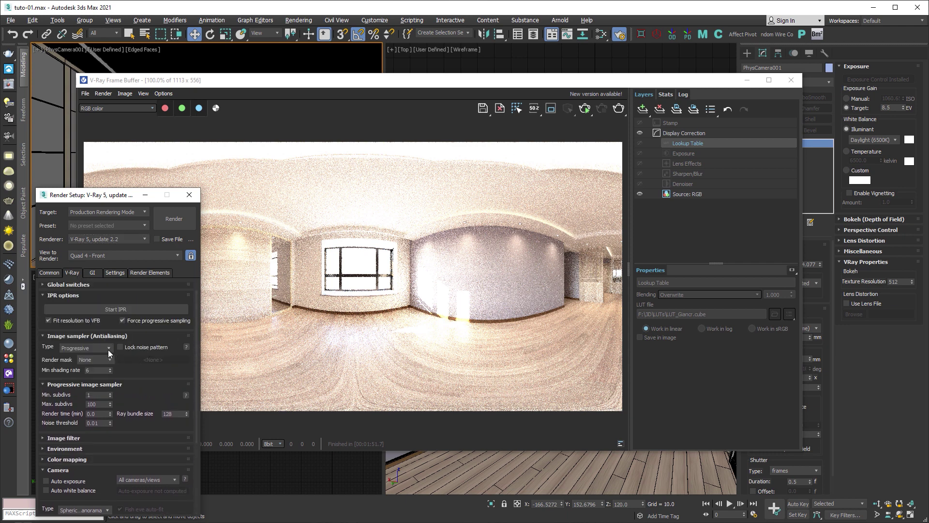
{"action": "left_click", "coordinate": [108, 348]}
{"action": "left_click", "coordinate": [72, 356]}
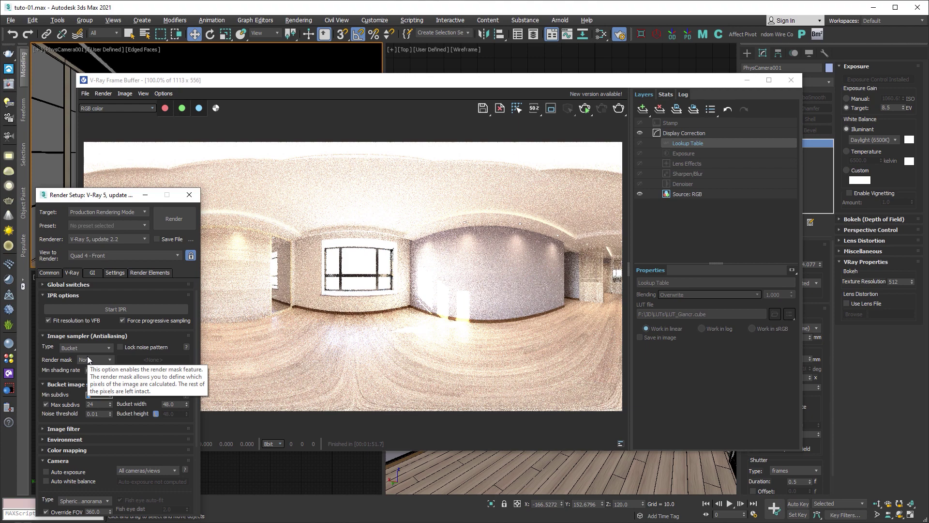
{"action": "left_click", "coordinate": [98, 413]}
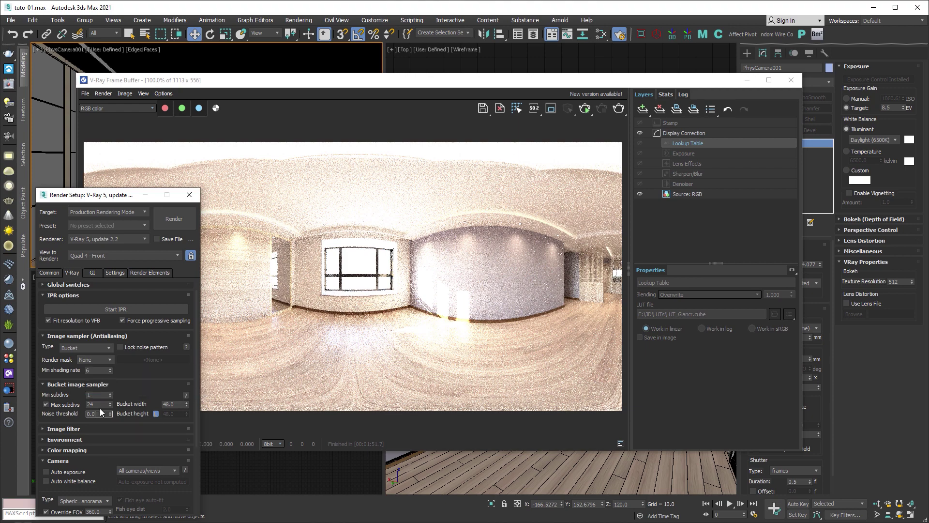
{"action": "type", "text": "0.04"}
{"action": "double_click", "coordinate": [100, 412]}
{"action": "left_click", "coordinate": [176, 256]}
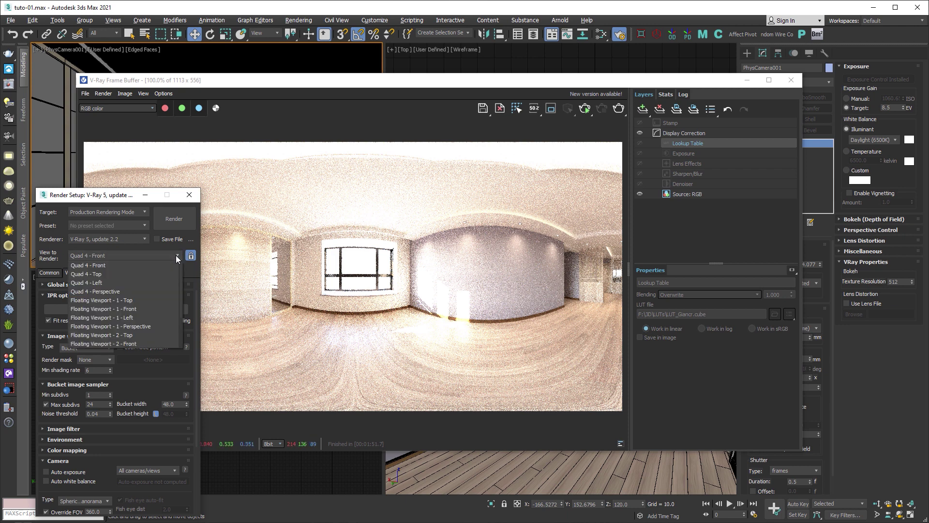
{"action": "left_click", "coordinate": [176, 255]}
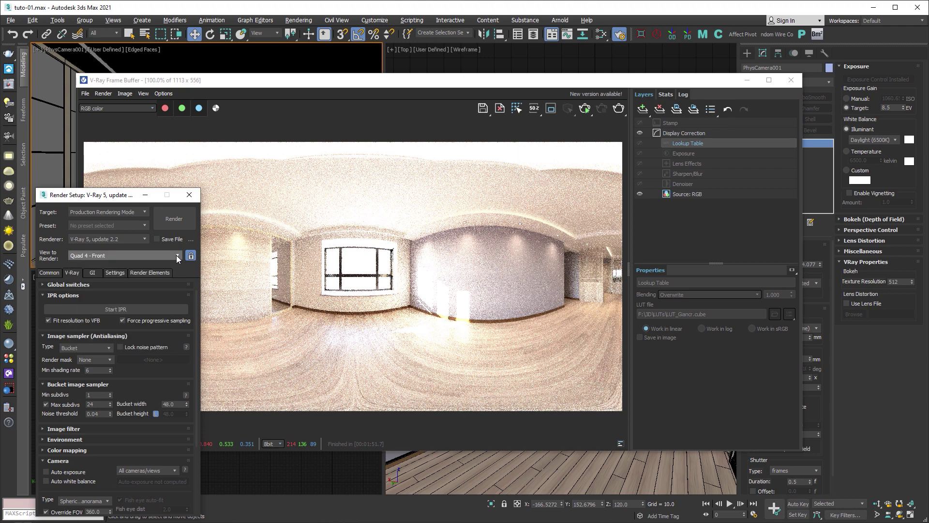
{"action": "left_click", "coordinate": [174, 217]}
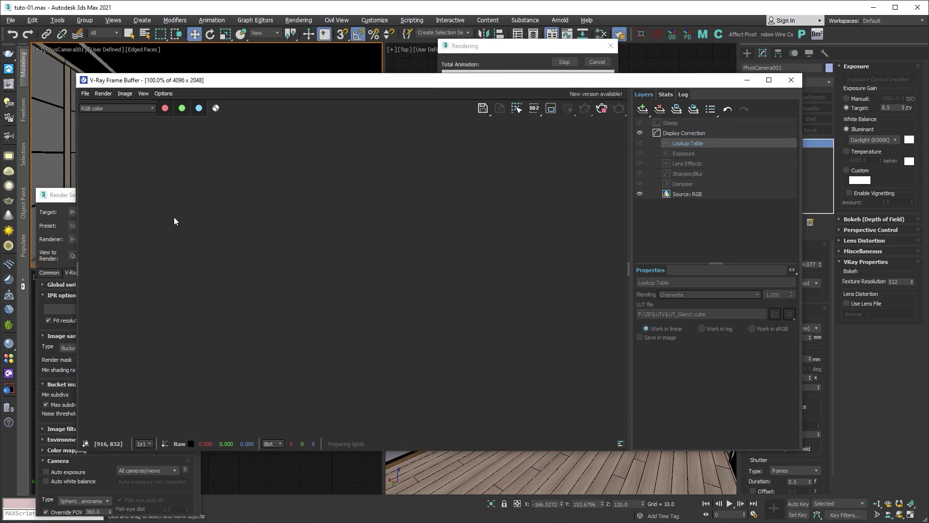
Zoom the frame buffer out to 25% to view the whole finished panorama
{"action": "scroll", "coordinate": [173, 217], "scroll_direction": "down", "scroll_amount": 2}
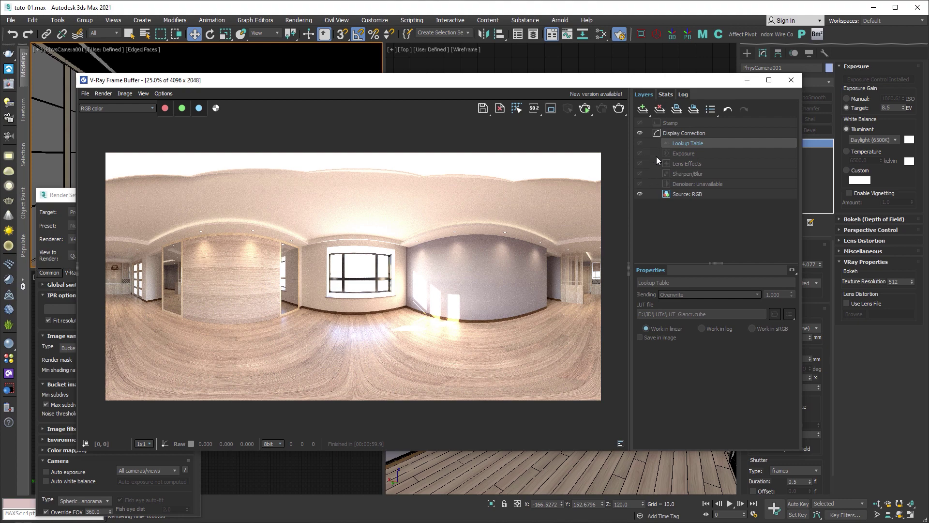
Save the panorama render to the Desktop as a Radiance HDR image named 360
{"action": "left_click", "coordinate": [484, 109]}
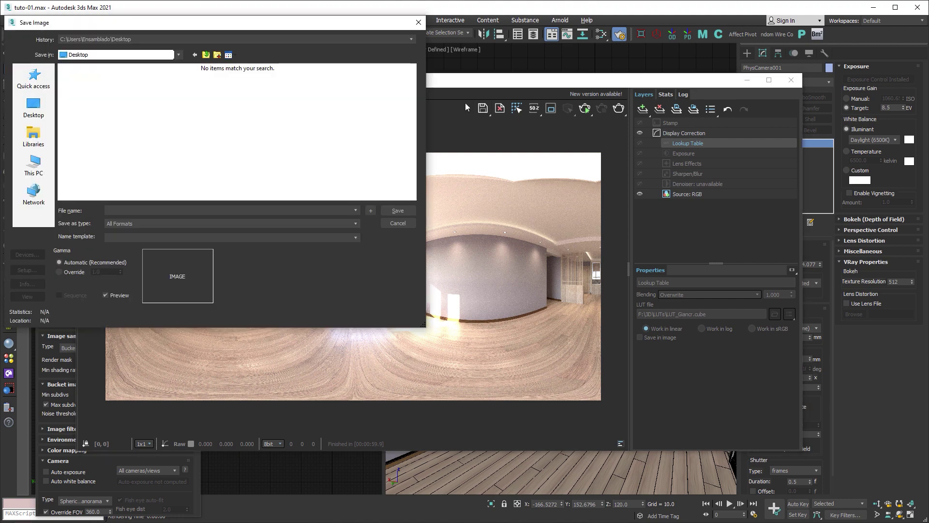
{"action": "left_click", "coordinate": [144, 224]}
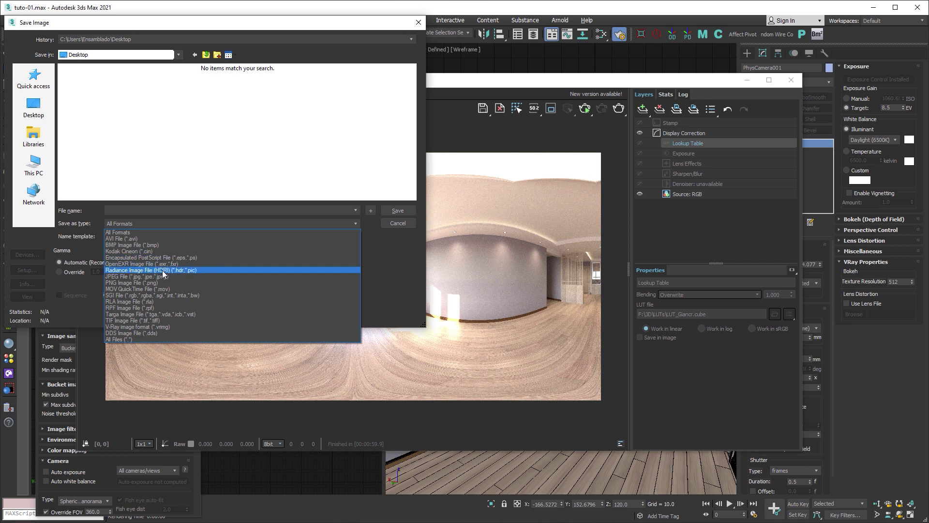
{"action": "left_click", "coordinate": [141, 269]}
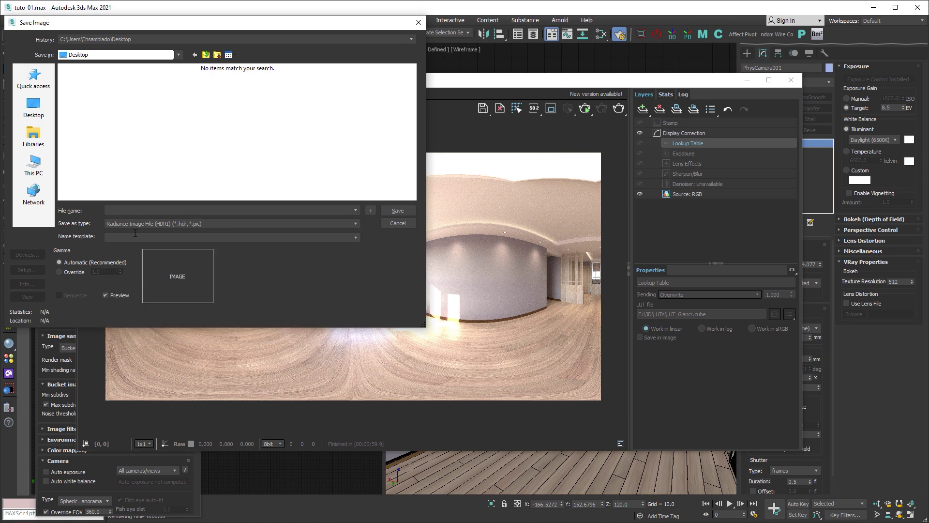
{"action": "left_click", "coordinate": [133, 210]}
{"action": "type", "text": "60"}
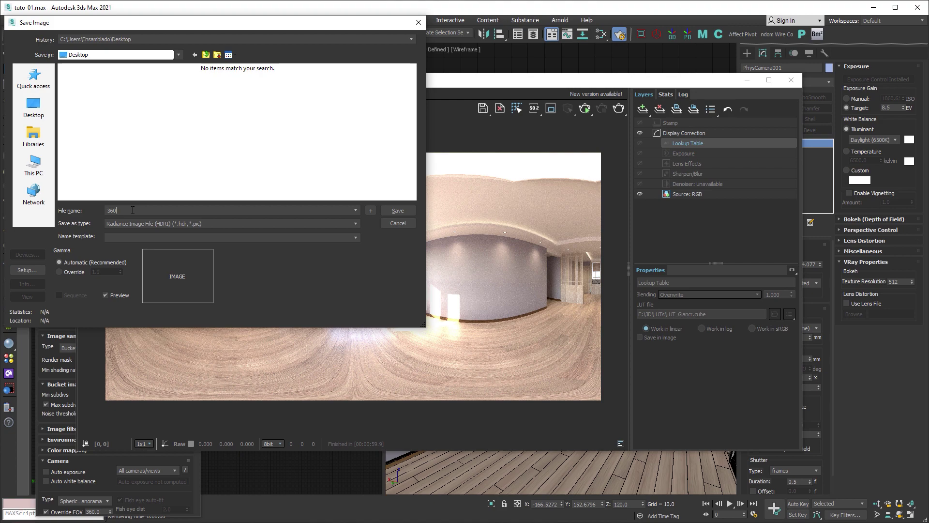
{"action": "left_click", "coordinate": [404, 213]}
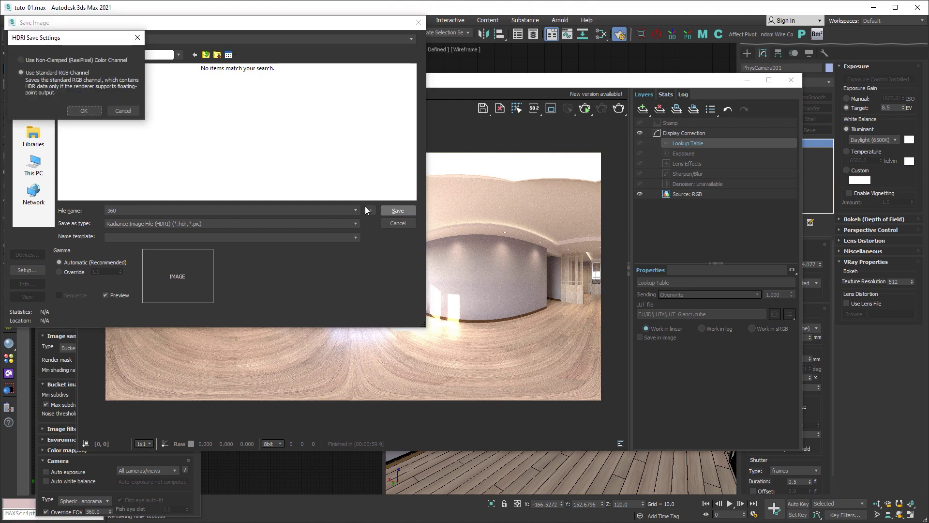
{"action": "left_click", "coordinate": [89, 112]}
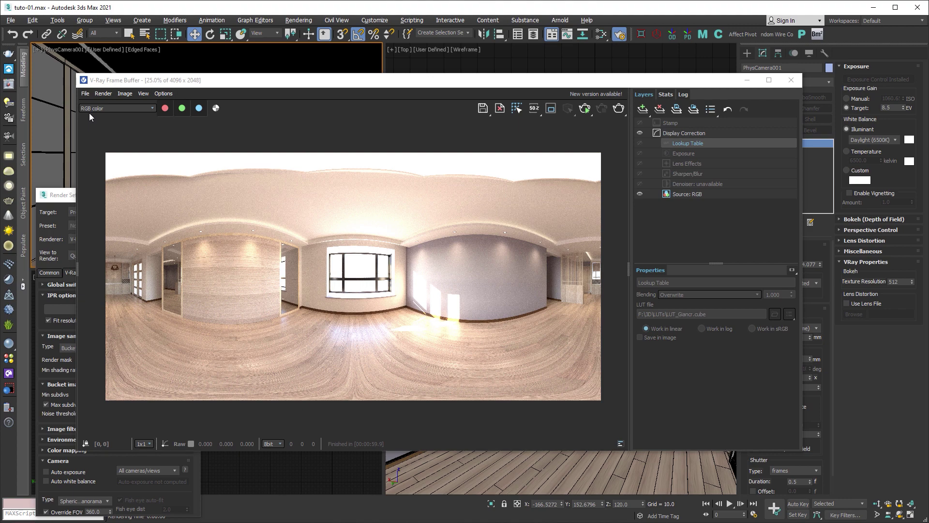
{"action": "left_click", "coordinate": [792, 80]}
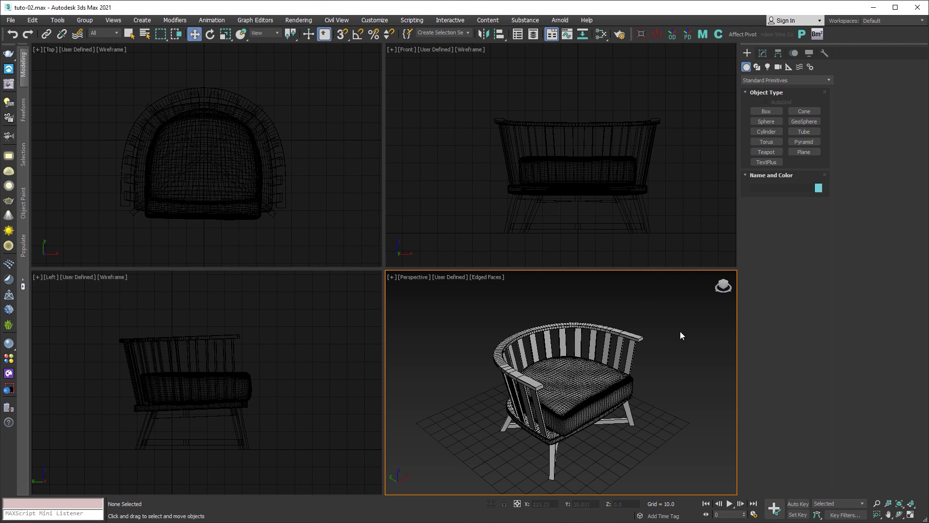
Set the renderer to V-Ray and add a VRayDenoiser render element
{"action": "left_click", "coordinate": [619, 35]}
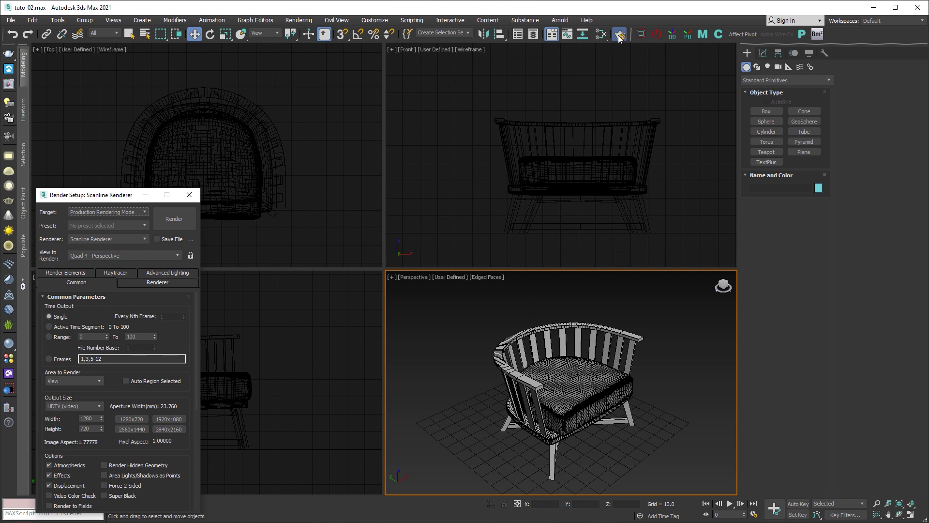
{"action": "left_click", "coordinate": [105, 238]}
{"action": "left_click", "coordinate": [101, 286]}
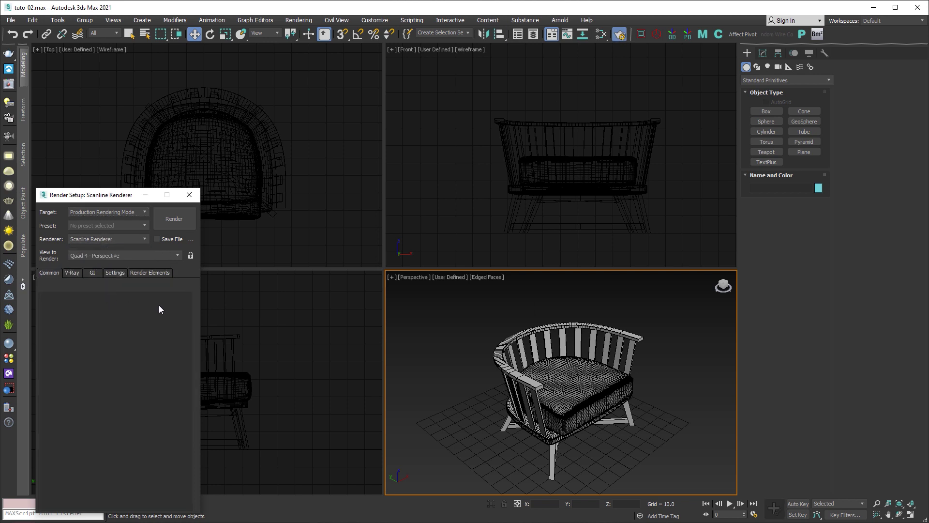
{"action": "left_click", "coordinate": [142, 273]}
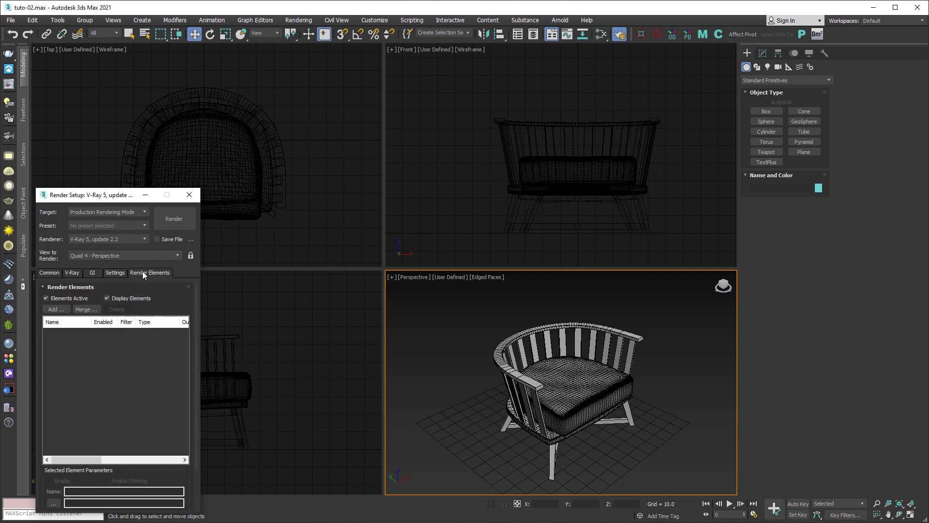
{"action": "left_click", "coordinate": [55, 309]}
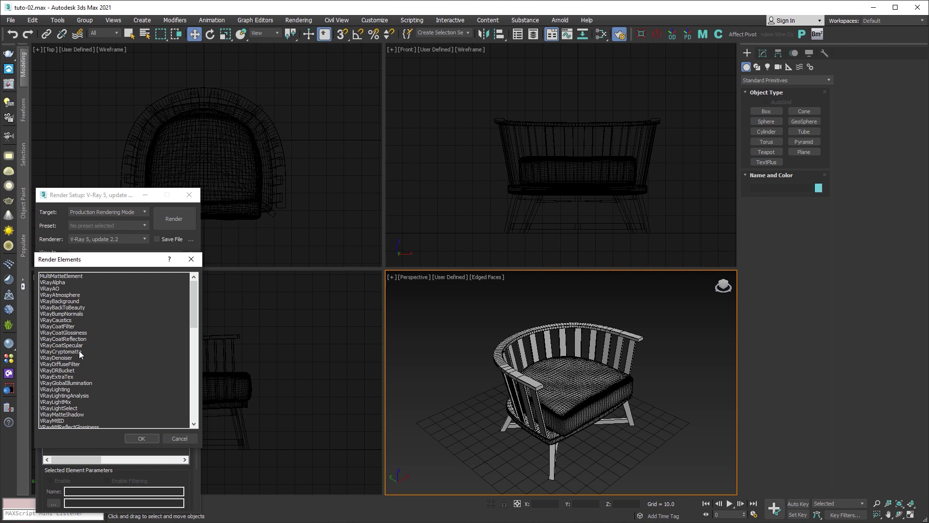
{"action": "left_click", "coordinate": [91, 359]}
{"action": "left_click", "coordinate": [146, 434]}
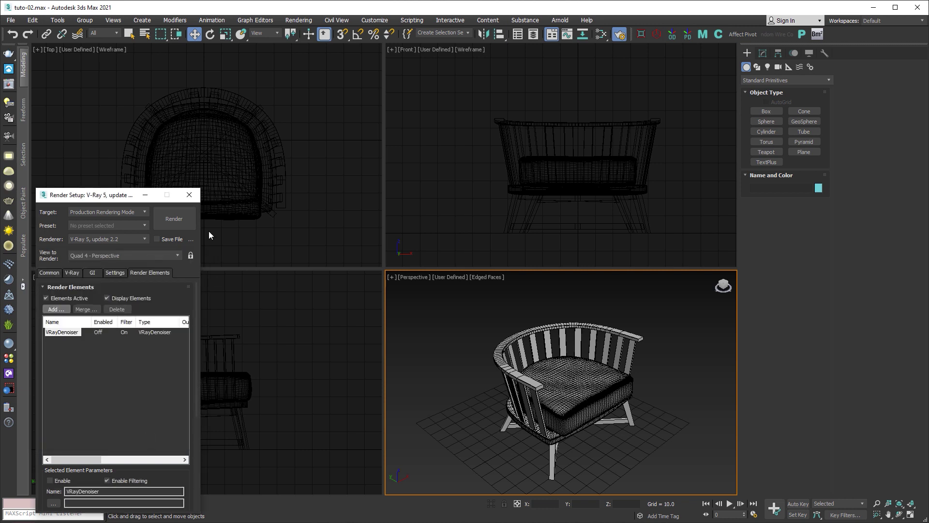
{"action": "left_click", "coordinate": [189, 196]}
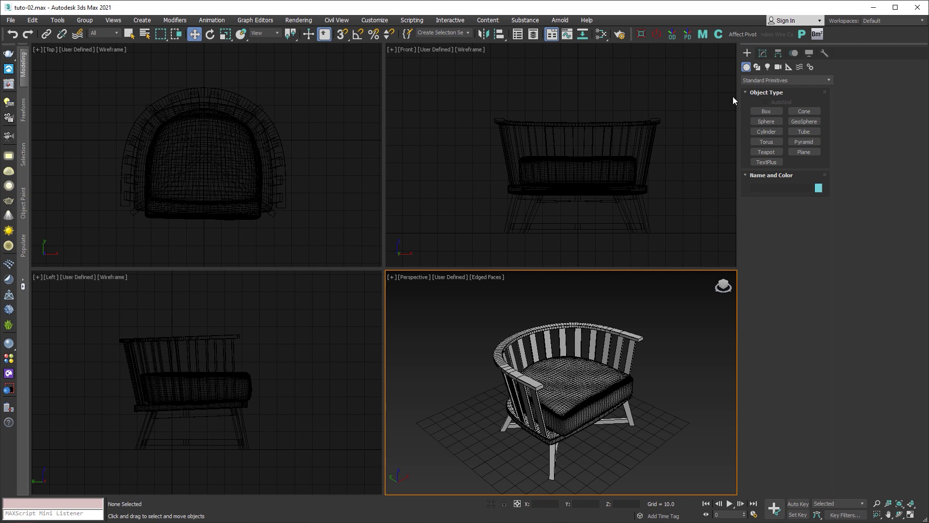
Place a VRayLight dome light over the chair in the Top viewport
{"action": "left_click", "coordinate": [768, 67]}
{"action": "left_click", "coordinate": [813, 80]}
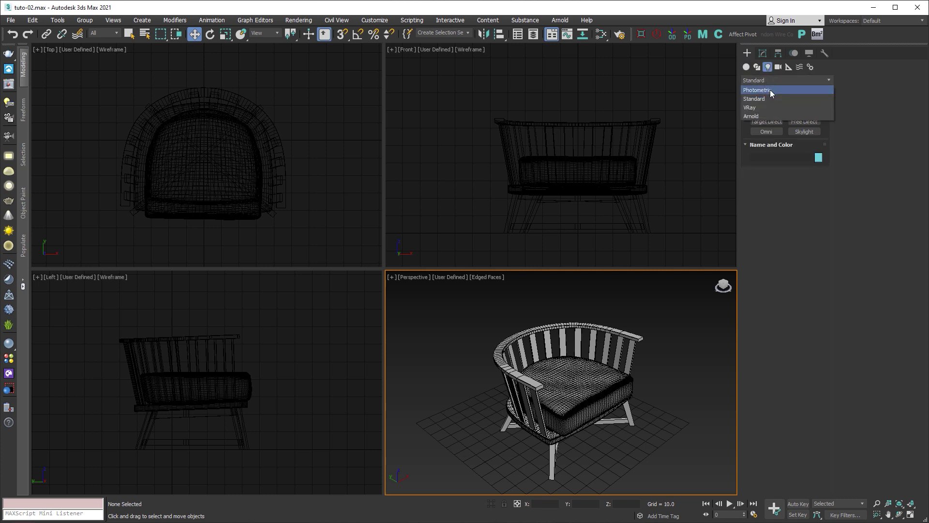
{"action": "left_click", "coordinate": [770, 108]}
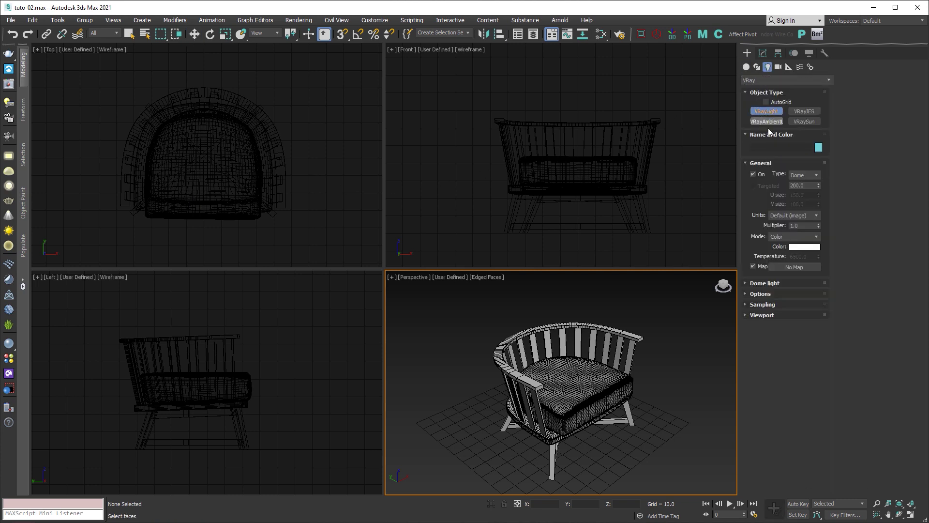
{"action": "scroll", "coordinate": [171, 99], "scroll_direction": "down", "scroll_amount": 5}
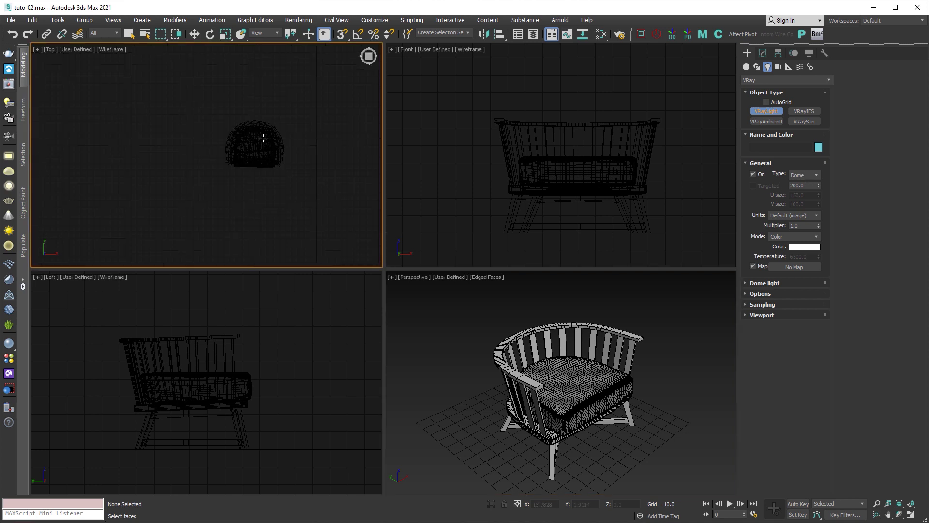
{"action": "left_click", "coordinate": [147, 98]}
Add a VRayBitmap node in the Slate Material Editor and load 360.hdr into it
{"action": "left_click", "coordinate": [199, 41]}
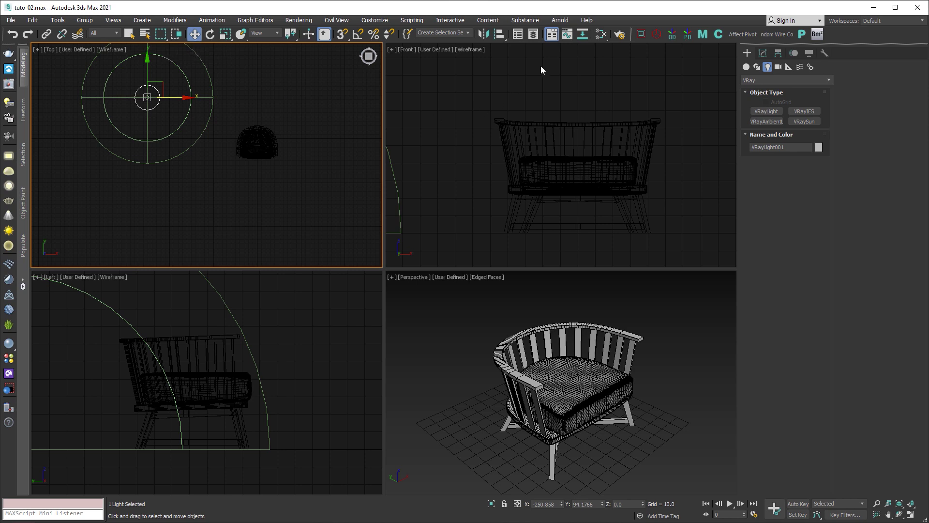
{"action": "left_click", "coordinate": [602, 36]}
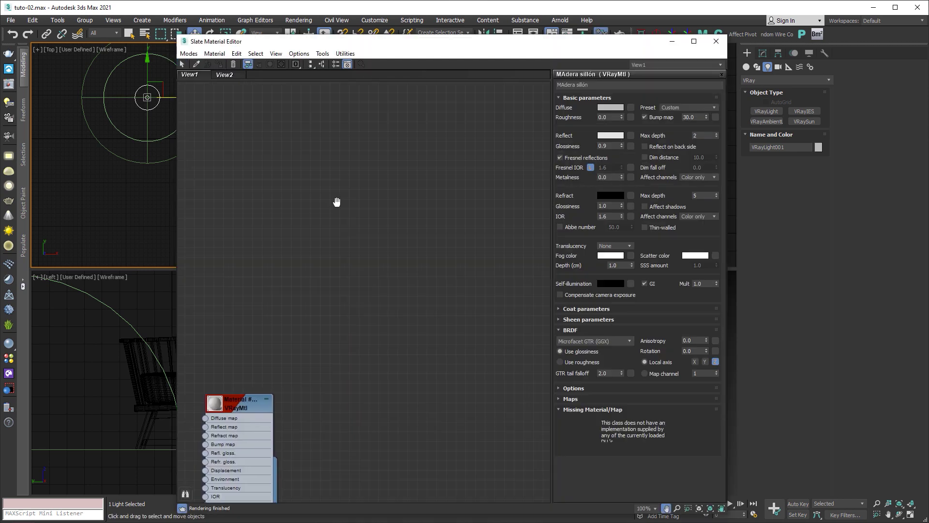
{"action": "right_click", "coordinate": [291, 186]}
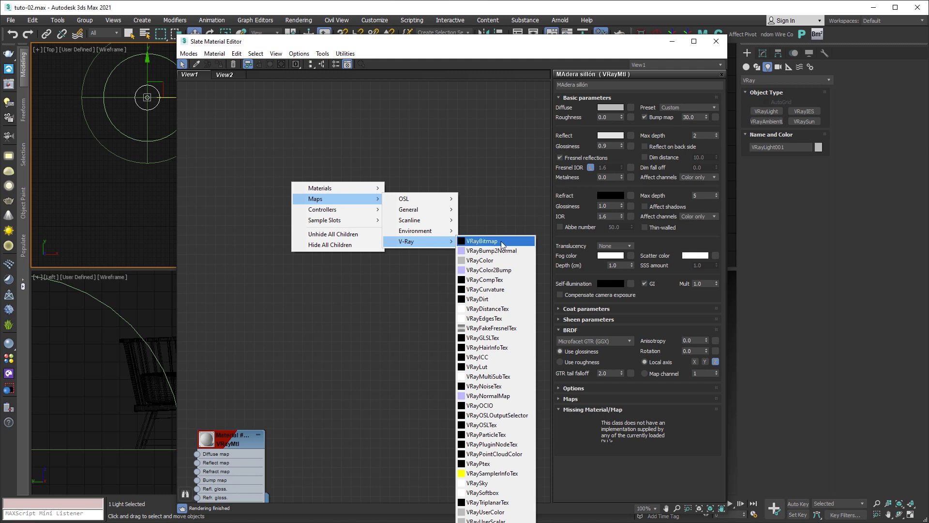
{"action": "left_click", "coordinate": [501, 241]}
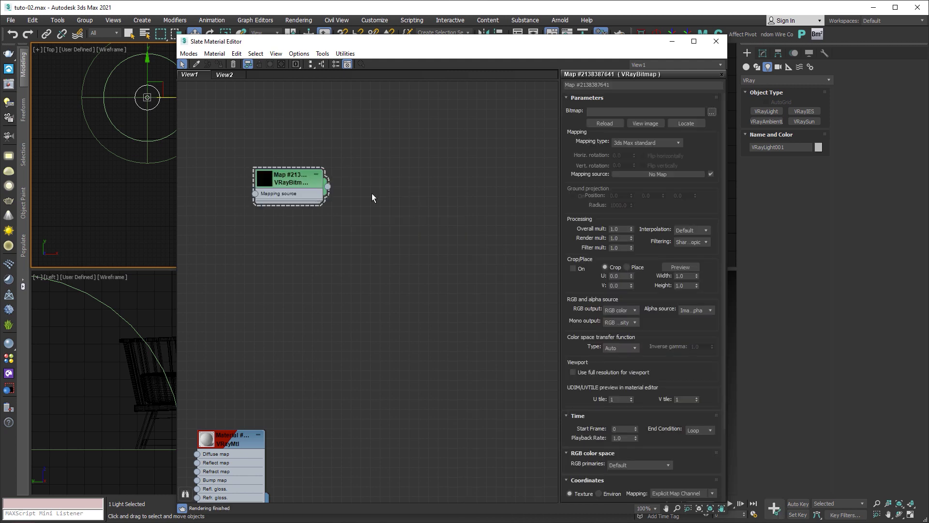
{"action": "left_click", "coordinate": [712, 112]}
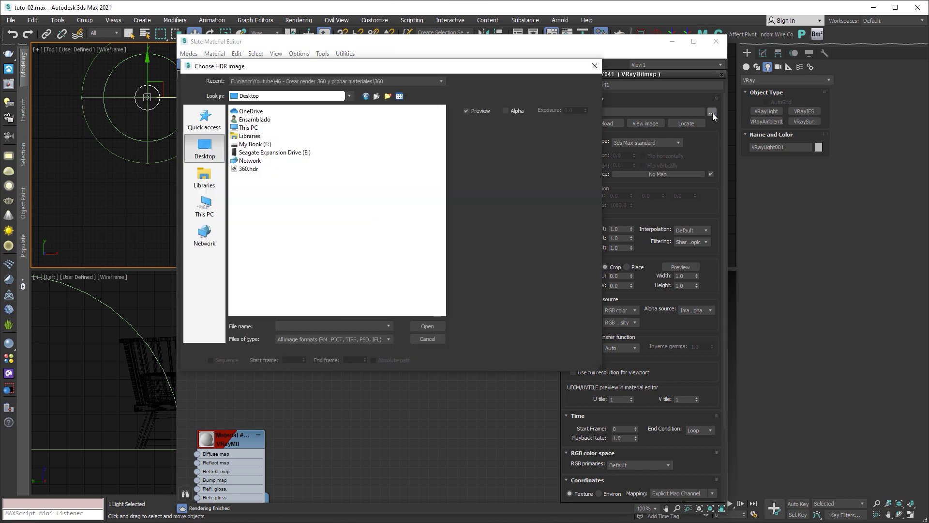
{"action": "left_click", "coordinate": [255, 172]}
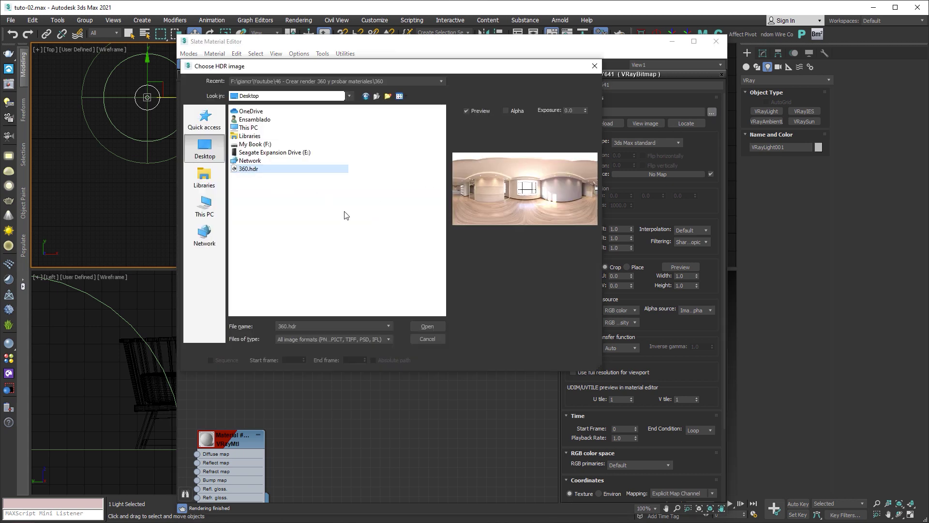
{"action": "left_click", "coordinate": [428, 326]}
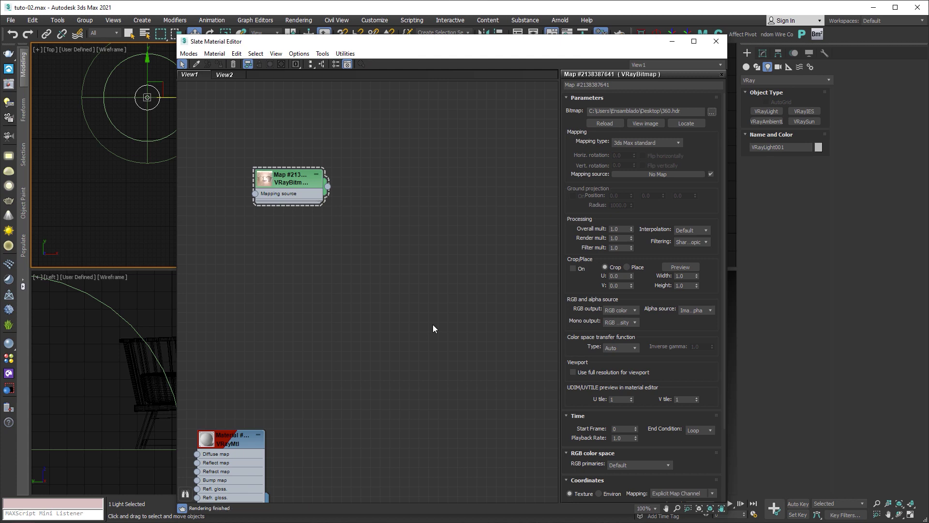
Wire the 360.hdr VRayBitmap into VRayLight001's dome map with Spherical mapping, then deselect the light
{"action": "left_click_drag", "start_coordinate": [494, 47], "coordinate": [367, 37]}
{"action": "left_click", "coordinate": [764, 53]}
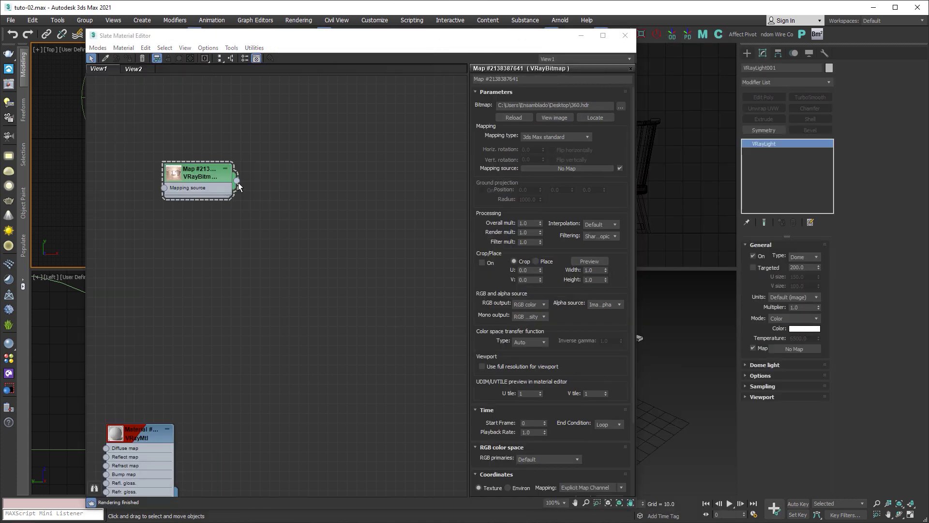
{"action": "left_click_drag", "start_coordinate": [237, 181], "coordinate": [799, 355]}
{"action": "left_click", "coordinate": [450, 296]}
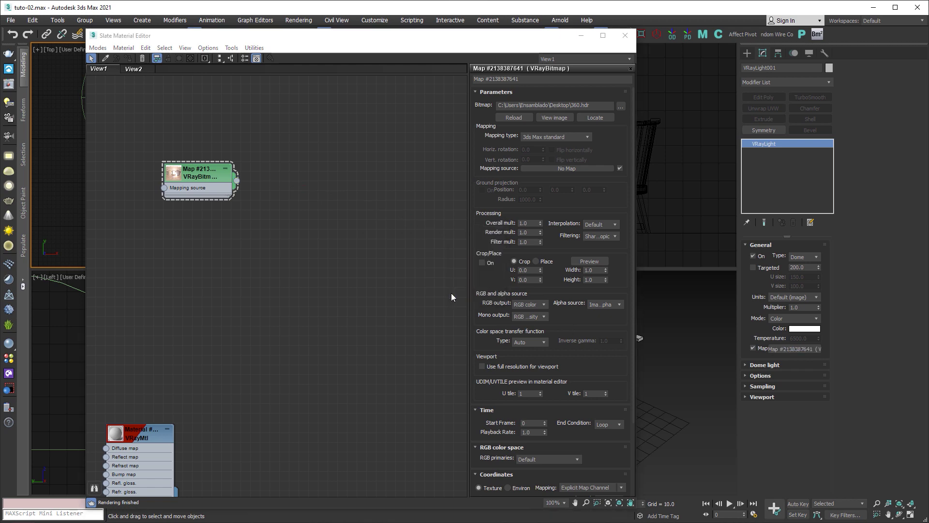
{"action": "left_click", "coordinate": [572, 137]}
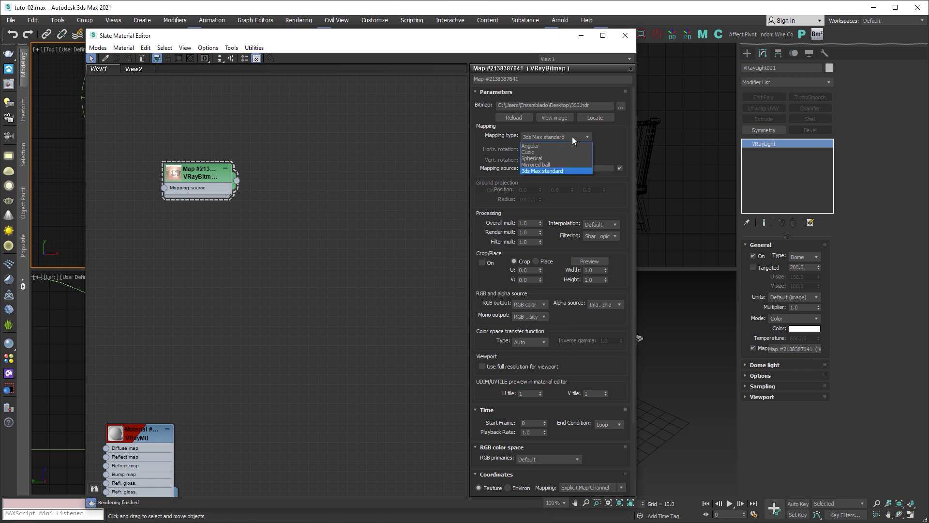
{"action": "left_click", "coordinate": [542, 158]}
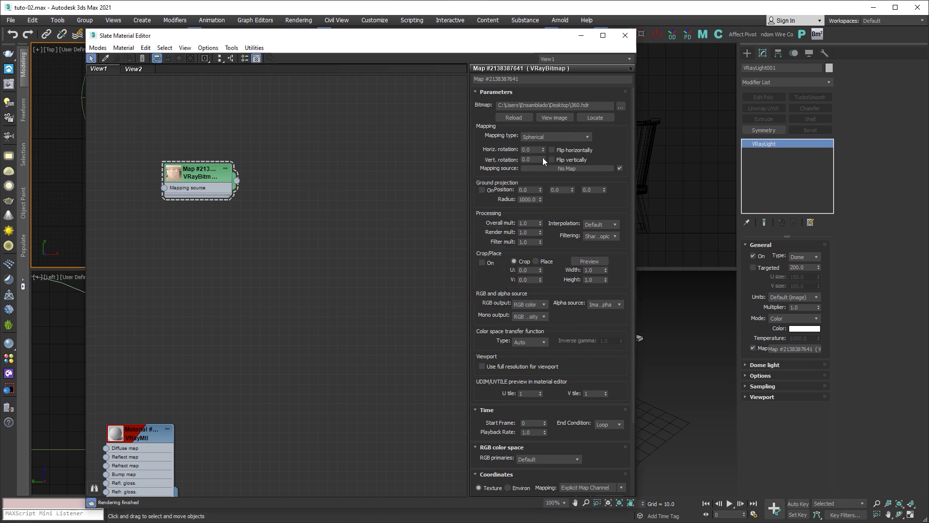
{"action": "left_click", "coordinate": [625, 36]}
{"action": "left_click", "coordinate": [506, 307]}
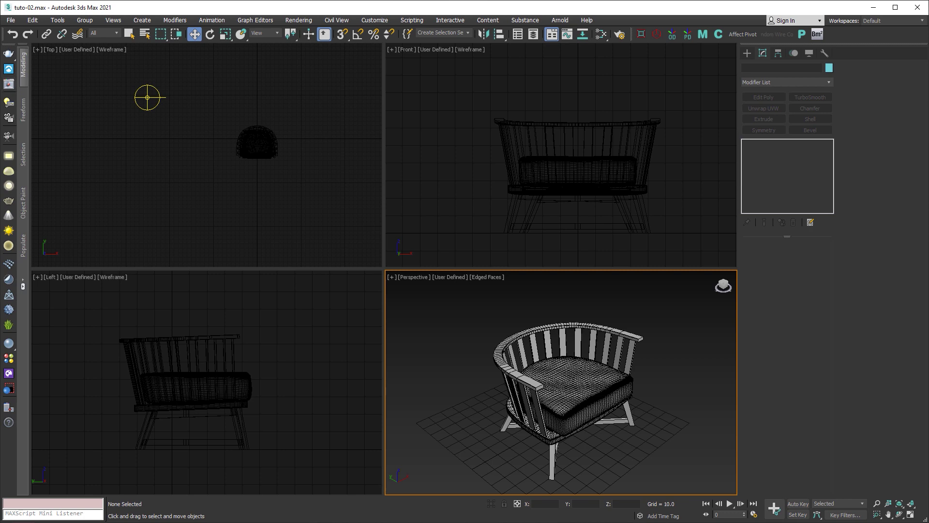
Start V-Ray interactive rendering in the Frame Buffer and pan the Perspective view onto the chair
{"action": "key", "text": "shift+q"}
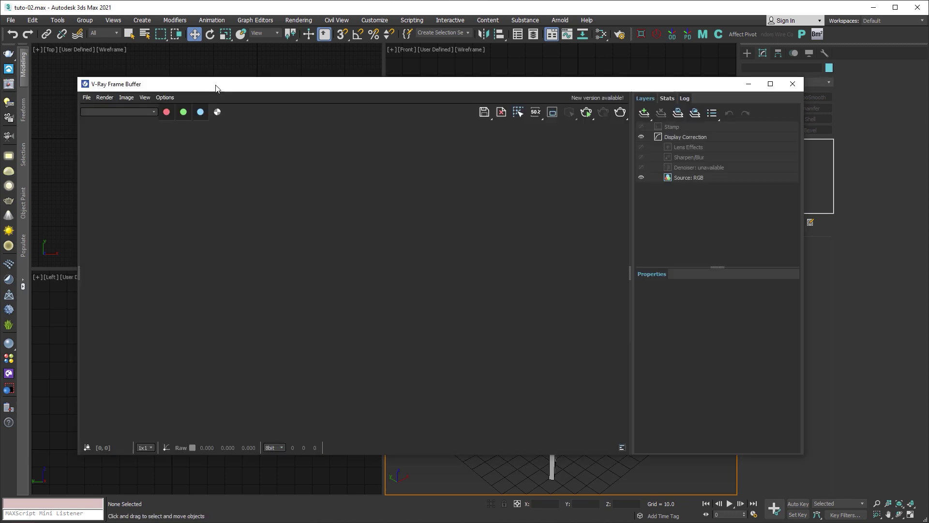
{"action": "left_click", "coordinate": [587, 113]}
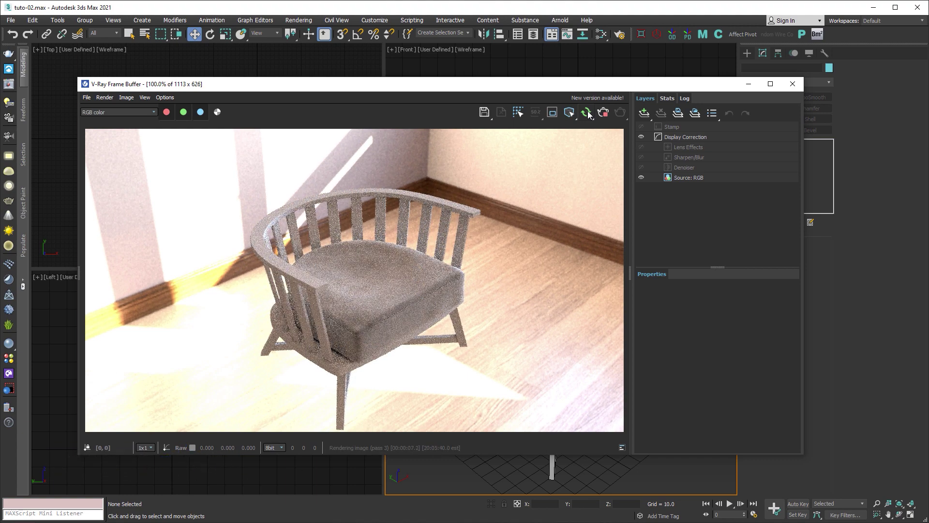
{"action": "left_click_drag", "start_coordinate": [604, 88], "coordinate": [547, 25]}
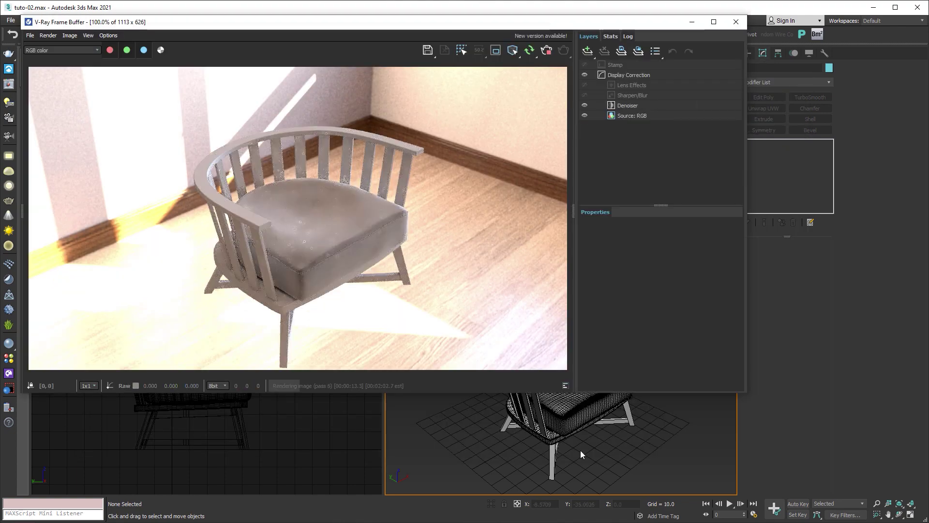
{"action": "mouse_move", "coordinate": [580, 450]}
{"action": "middle_mouse_down"}
{"action": "mouse_move", "coordinate": [603, 442]}
{"action": "mouse_move", "coordinate": [593, 436]}
{"action": "mouse_move", "coordinate": [626, 444]}
{"action": "middle_mouse_up"}
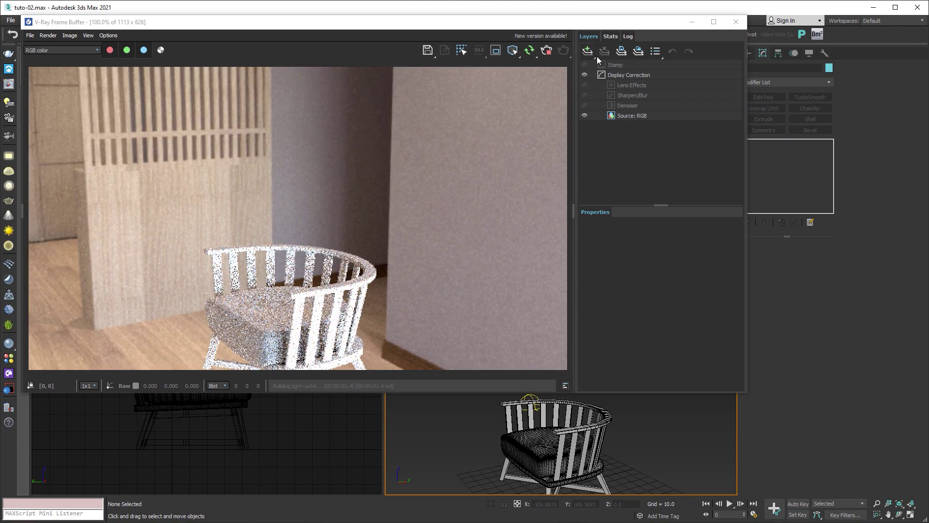
Add an Exposure layer with Highlight Burn 0.1 in the VFB Layers panel
{"action": "left_click", "coordinate": [594, 57]}
{"action": "left_click", "coordinate": [616, 133]}
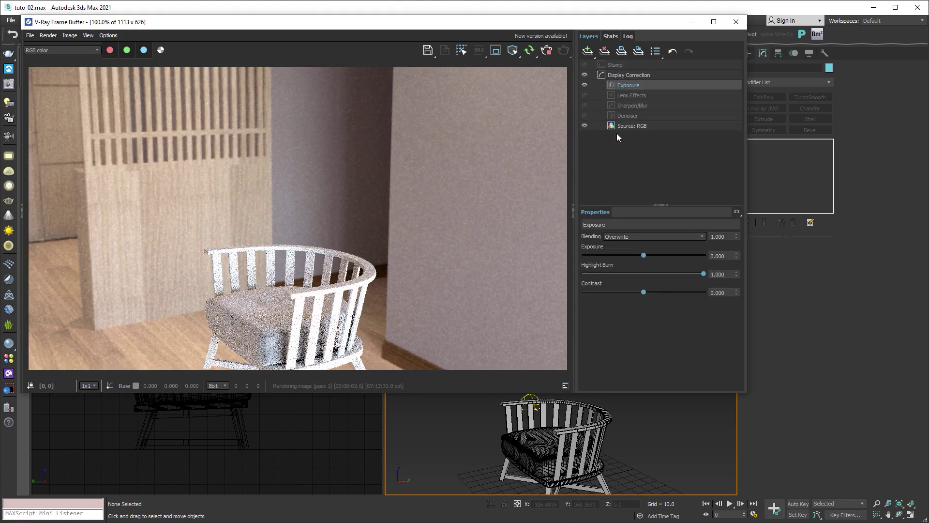
{"action": "double_click", "coordinate": [717, 274]}
{"action": "type", "text": "0.1"}
{"action": "key", "text": "Return"}
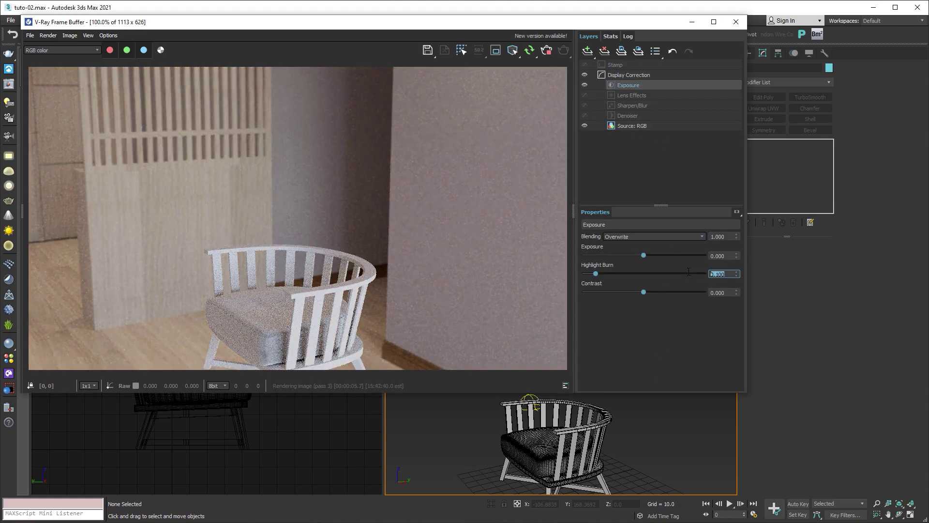
{"action": "left_click", "coordinate": [639, 164]}
Add a Lookup Table layer using LUT_Giancr.cube, then orbit to a closer chair angle
{"action": "left_click", "coordinate": [591, 54]}
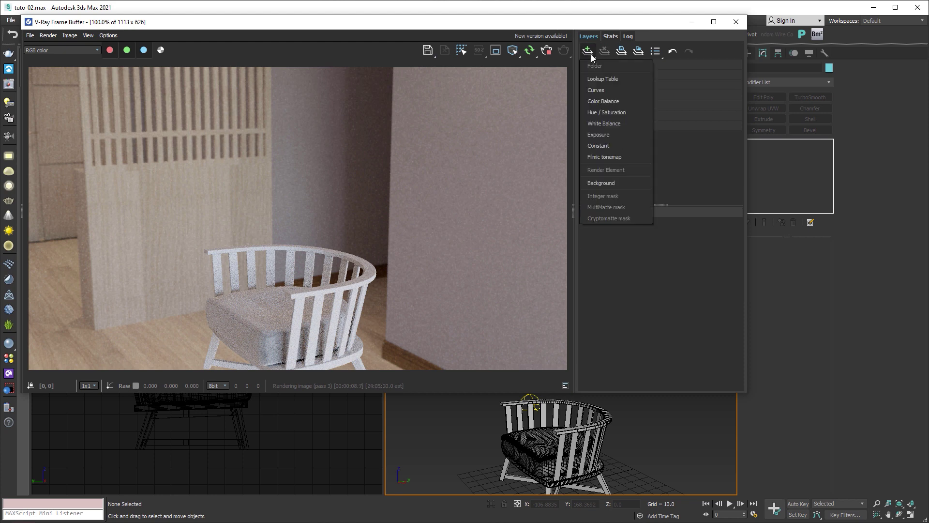
{"action": "left_click", "coordinate": [629, 80]}
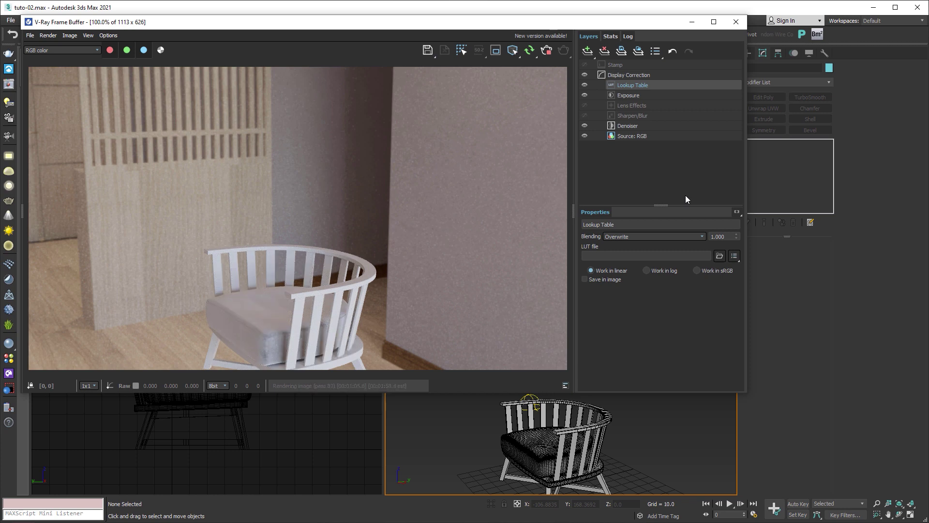
{"action": "left_click", "coordinate": [720, 256]}
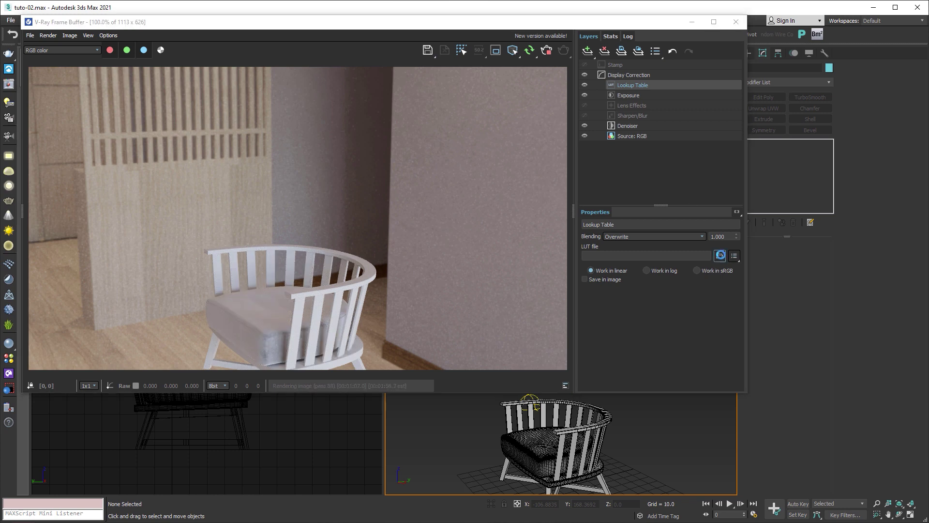
{"action": "left_click", "coordinate": [141, 119]}
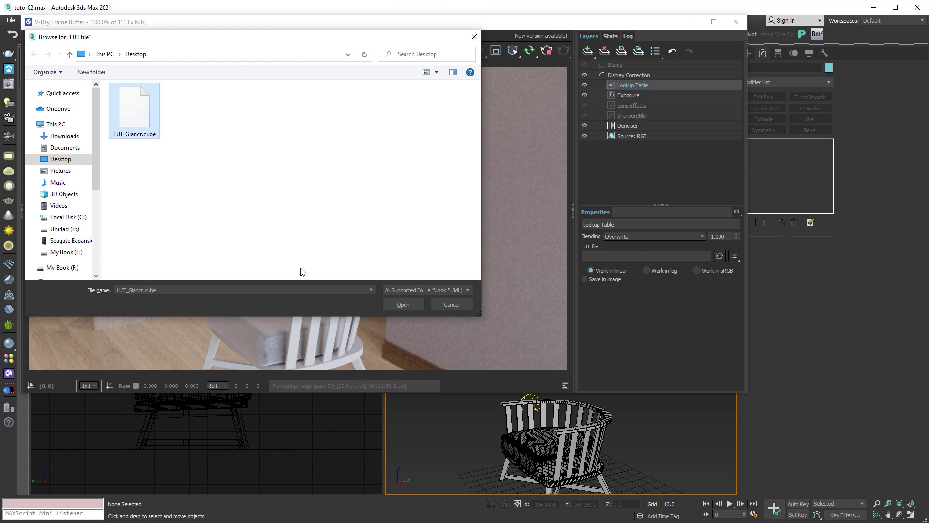
{"action": "left_click", "coordinate": [404, 304]}
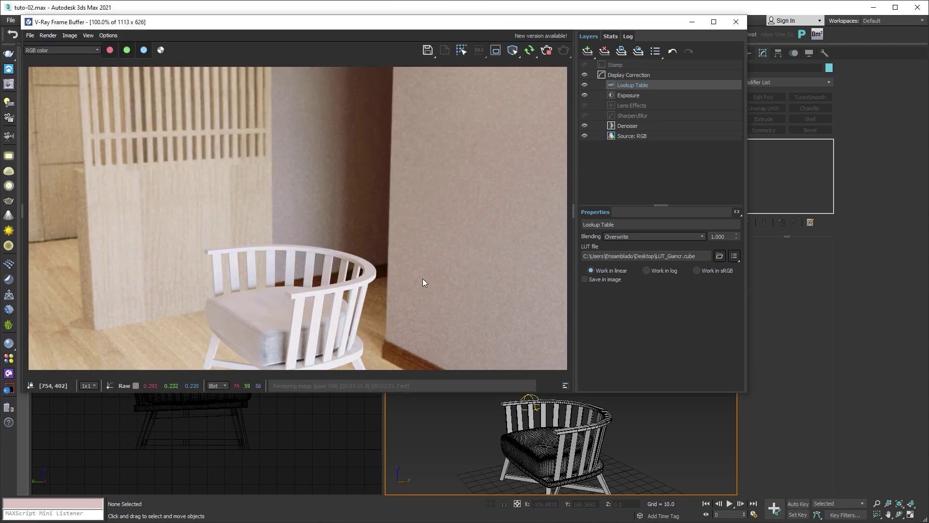
{"action": "mouse_move", "coordinate": [533, 436]}
{"action": "middle_mouse_down", "text": "alt"}
{"action": "mouse_move", "coordinate": [683, 439]}
{"action": "mouse_move", "coordinate": [617, 437]}
{"action": "mouse_move", "coordinate": [596, 417]}
{"action": "middle_mouse_up", "text": "alt"}
{"action": "middle_click_drag", "start_coordinate": [581, 407], "coordinate": [571, 416], "text": "alt"}
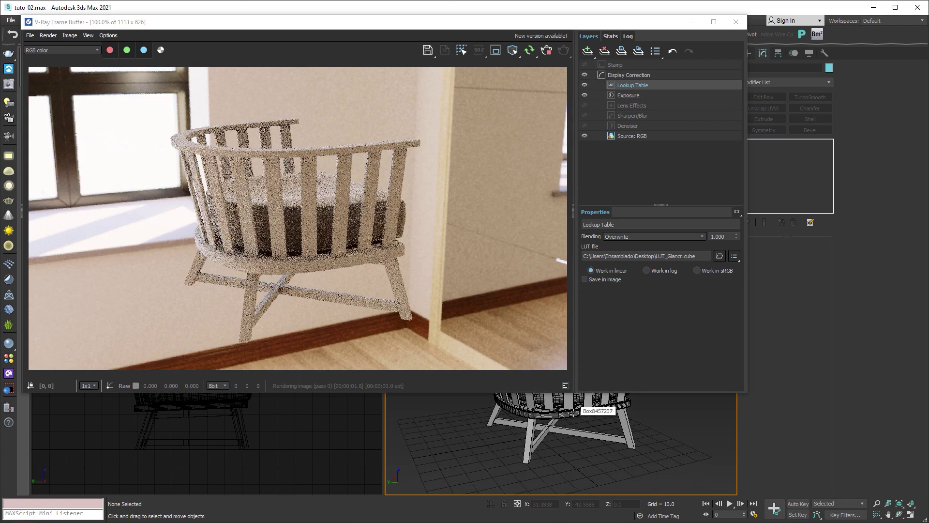
Assign the wood VRayMtl from the View2 node view to the chair
{"action": "left_click", "coordinate": [737, 22]}
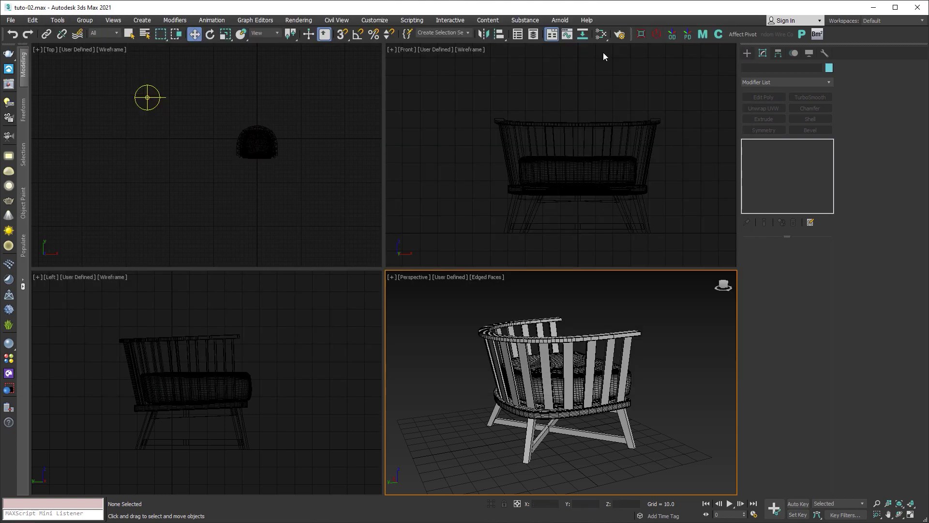
{"action": "left_click", "coordinate": [602, 35]}
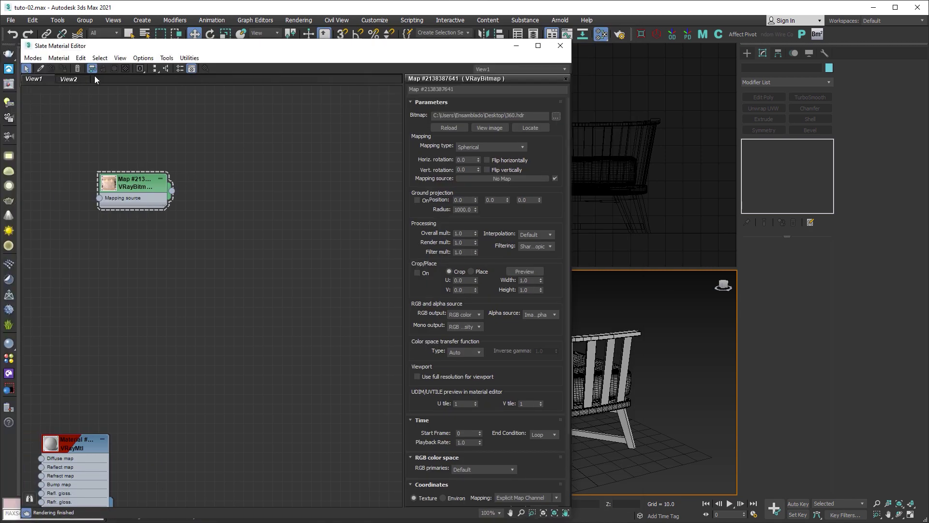
{"action": "left_click", "coordinate": [92, 78]}
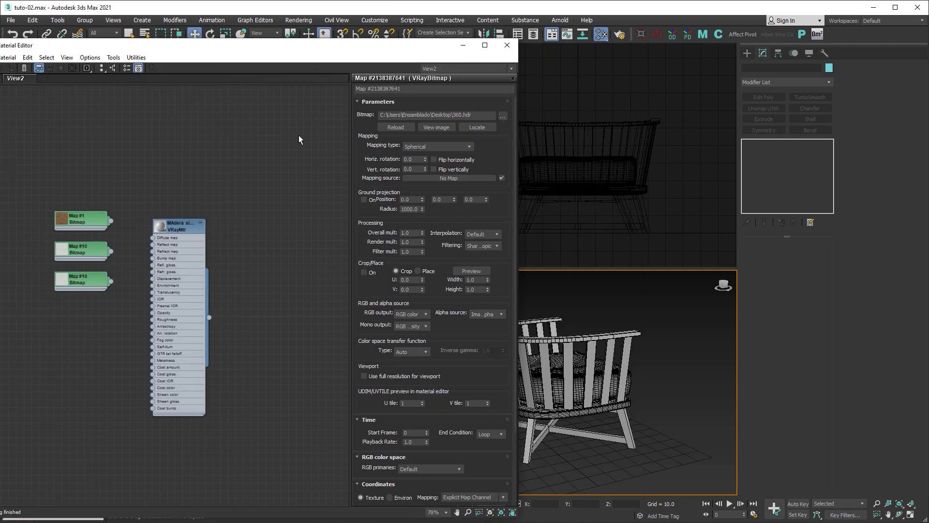
{"action": "left_click_drag", "start_coordinate": [210, 318], "coordinate": [629, 426]}
Wire Map #1 to Diffuse and the Map #10 bitmaps to Reflect and Refl. gloss
{"action": "scroll", "coordinate": [202, 260], "scroll_direction": "up", "scroll_amount": 3}
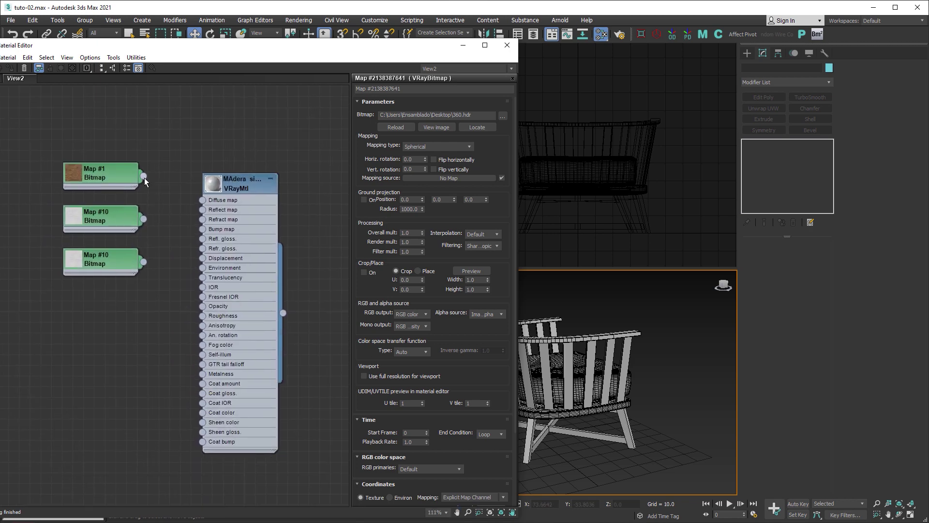
{"action": "mouse_move", "coordinate": [144, 177]}
{"action": "left_mouse_down"}
{"action": "mouse_move", "coordinate": [203, 210]}
{"action": "mouse_move", "coordinate": [203, 200]}
{"action": "left_mouse_up"}
{"action": "scroll", "coordinate": [164, 237], "scroll_direction": "up", "scroll_amount": 1}
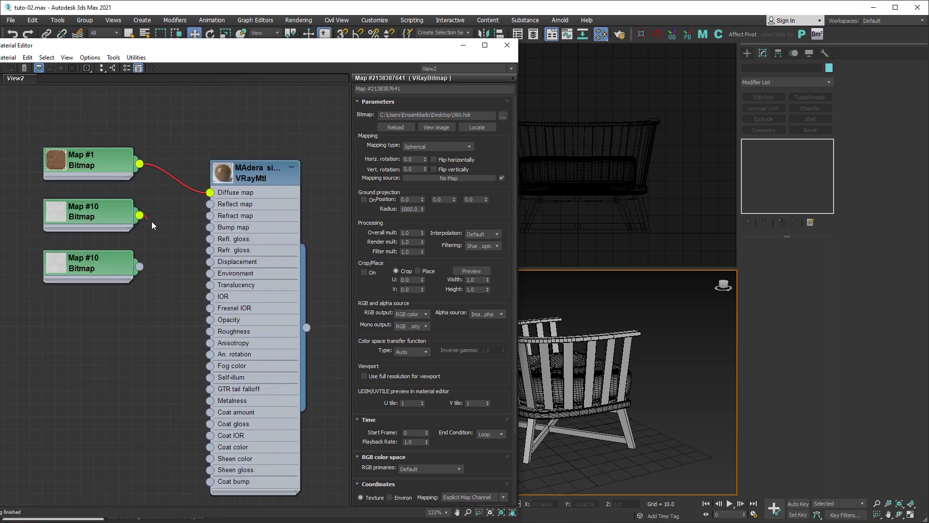
{"action": "left_click_drag", "start_coordinate": [152, 221], "coordinate": [210, 204]}
{"action": "left_click_drag", "start_coordinate": [178, 261], "coordinate": [209, 239]}
{"action": "left_click", "coordinate": [507, 45]}
{"action": "left_click", "coordinate": [10, 85]}
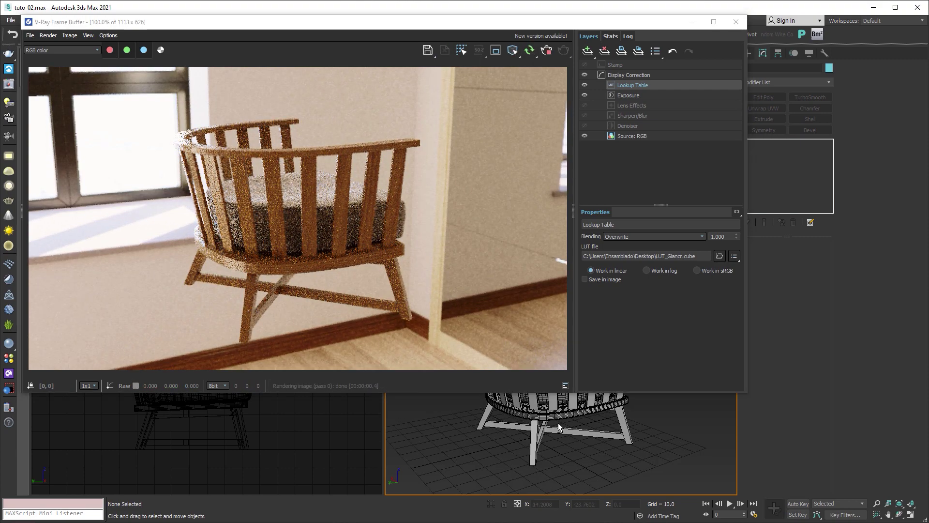
Orbit the Perspective view around the wood chair to new angles, ending with a top-down view
{"action": "mouse_move", "coordinate": [559, 423]}
{"action": "middle_mouse_down", "text": "alt"}
{"action": "mouse_move", "coordinate": [643, 425]}
{"action": "mouse_move", "coordinate": [550, 438]}
{"action": "mouse_move", "coordinate": [585, 423]}
{"action": "middle_mouse_up", "text": "alt"}
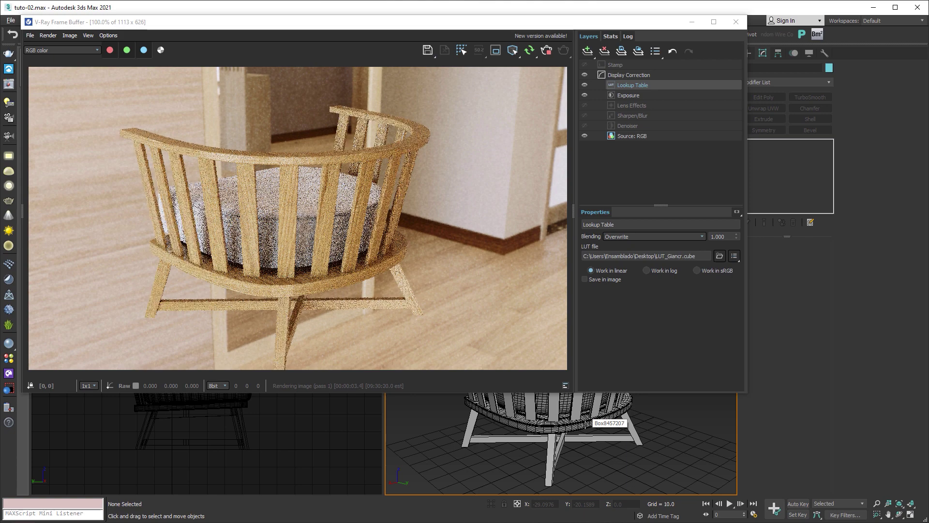
{"action": "middle_click_drag", "start_coordinate": [585, 423], "coordinate": [576, 424], "text": "alt"}
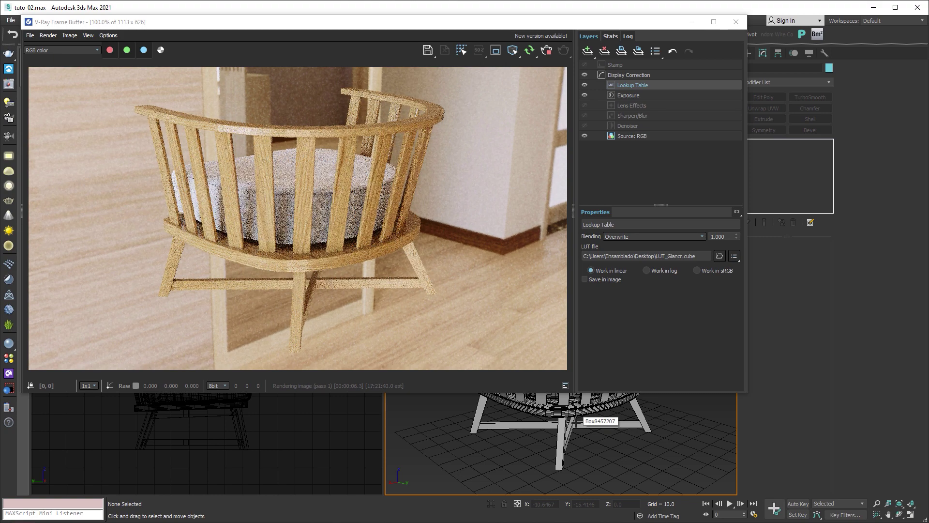
{"action": "middle_click_drag", "start_coordinate": [577, 422], "coordinate": [637, 428], "text": "alt"}
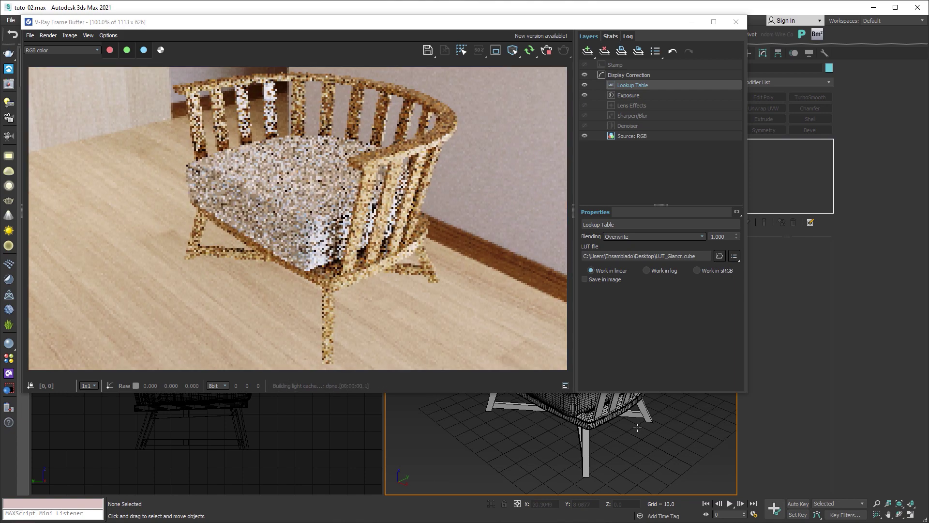